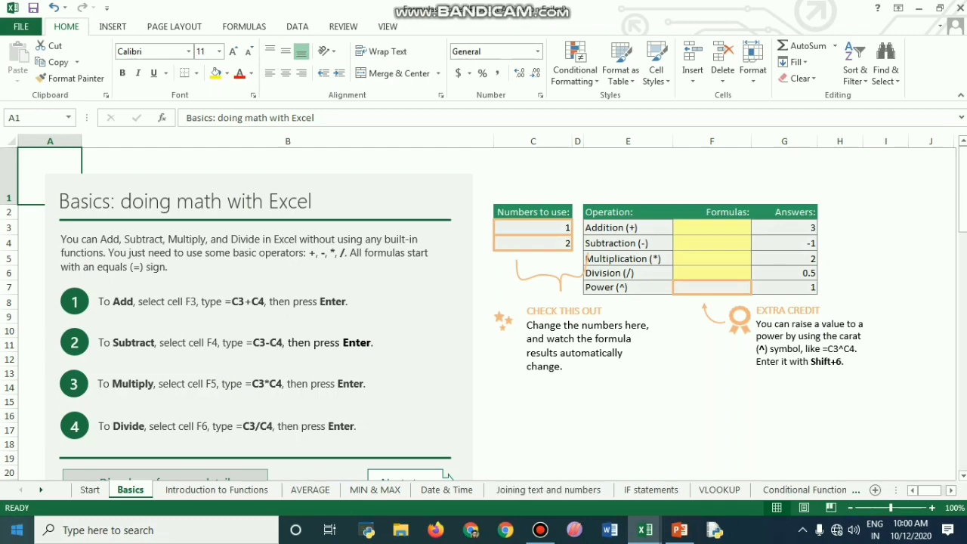
- Open the Introduction to Functions worksheet and read through its SUM instructions and the More about functions section
left_click(445, 476)
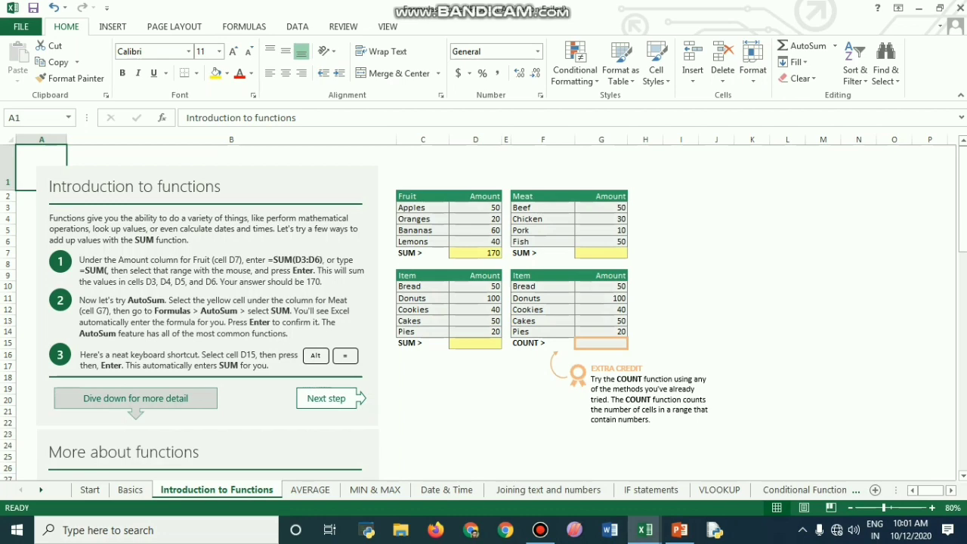
scroll(483, 310, "down", 2)
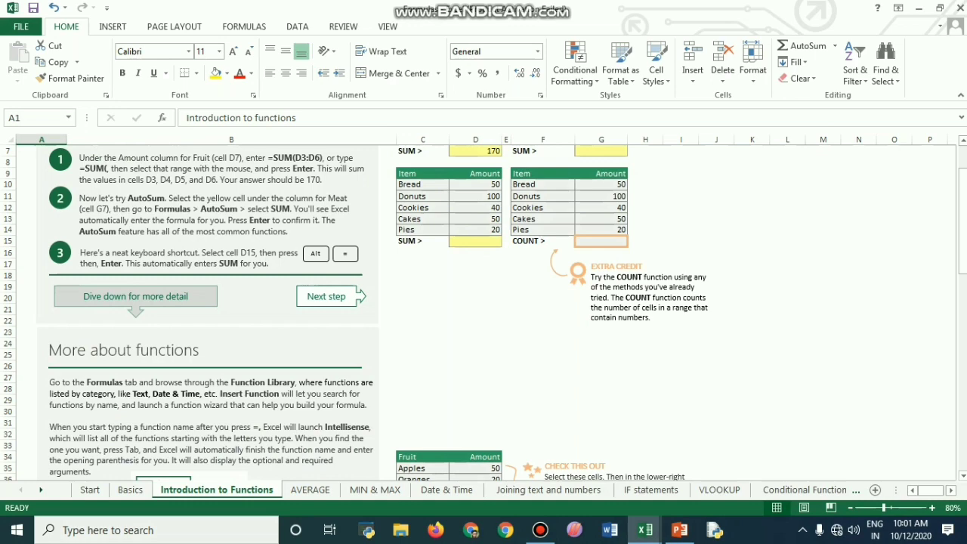
scroll(484, 310, "down", 2)
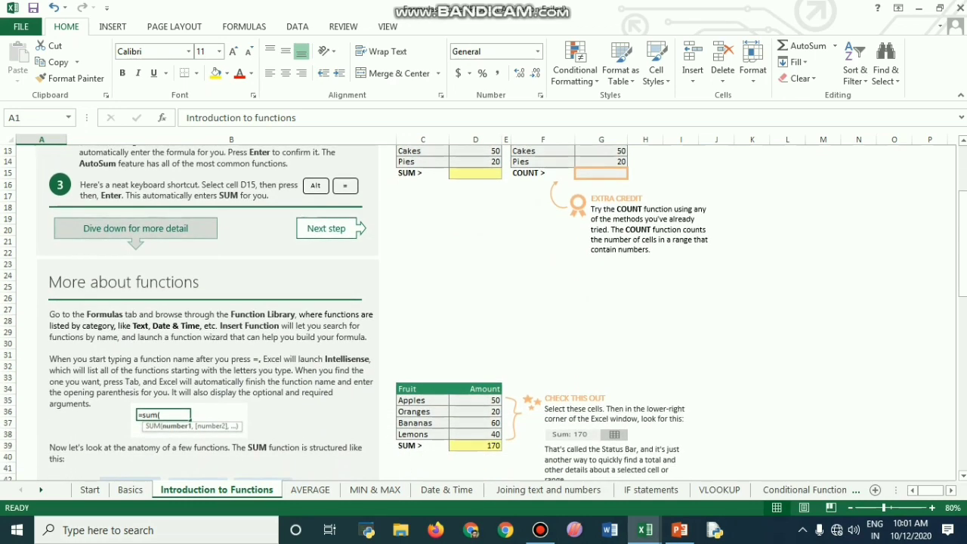
scroll(484, 313, "down", 2)
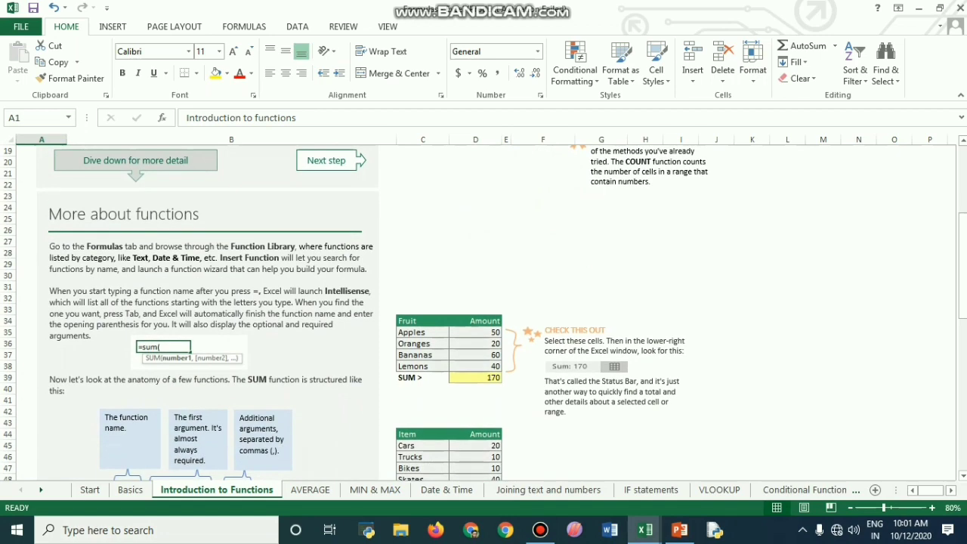
scroll(483, 313, "down", 2)
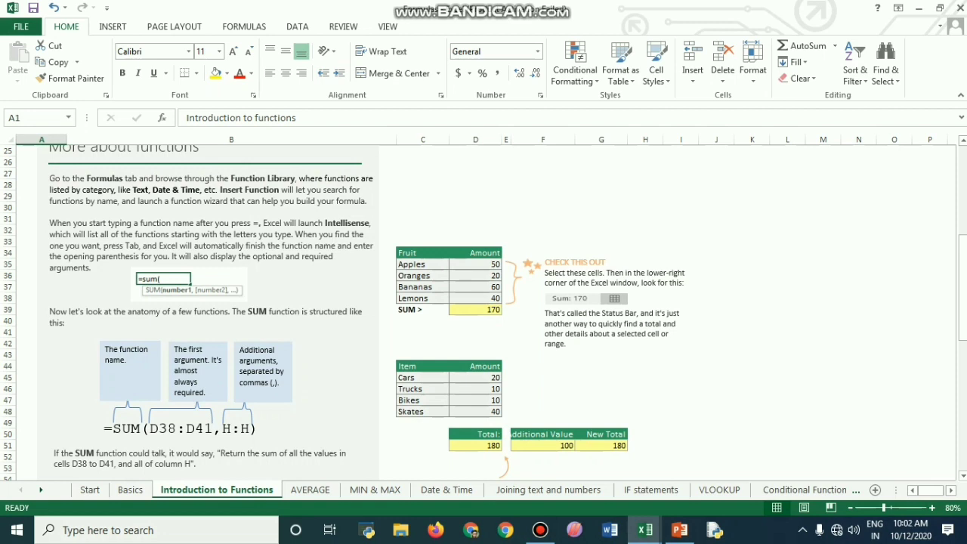
- Review the AVERAGE worksheet's instructions and example tables, and open the MIN & MAX worksheet
left_click(311, 489)
scroll(483, 314, "up", 3)
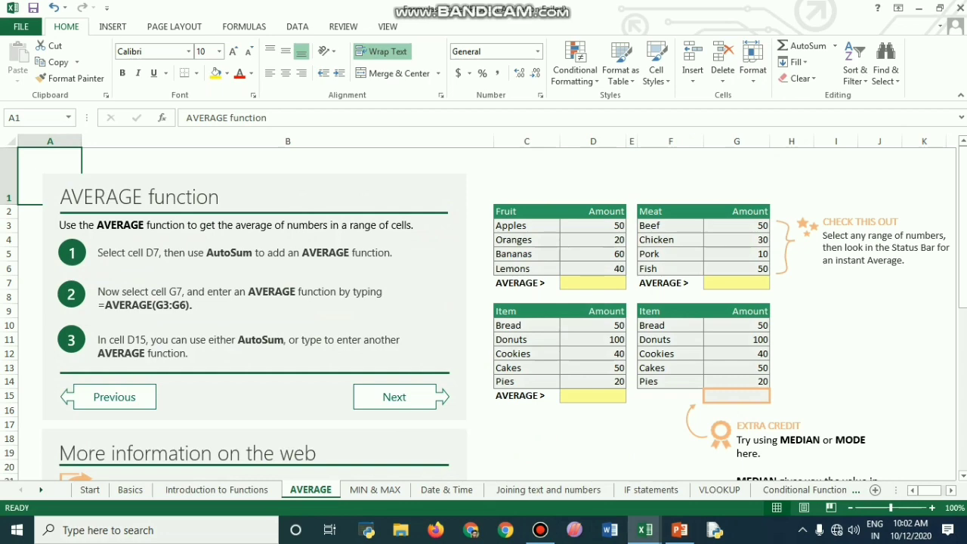
scroll(408, 400, "down", 4)
scroll(408, 401, "up", 3)
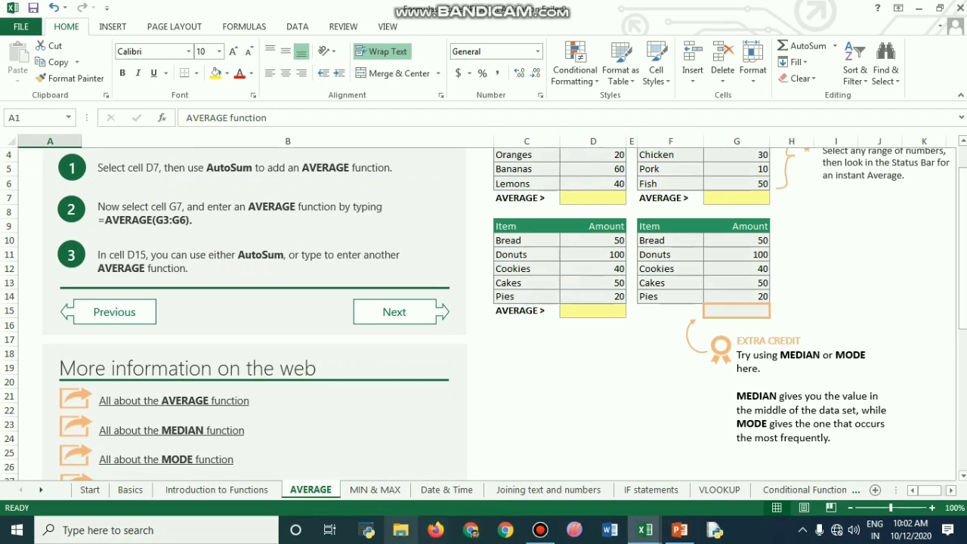
left_click(370, 490)
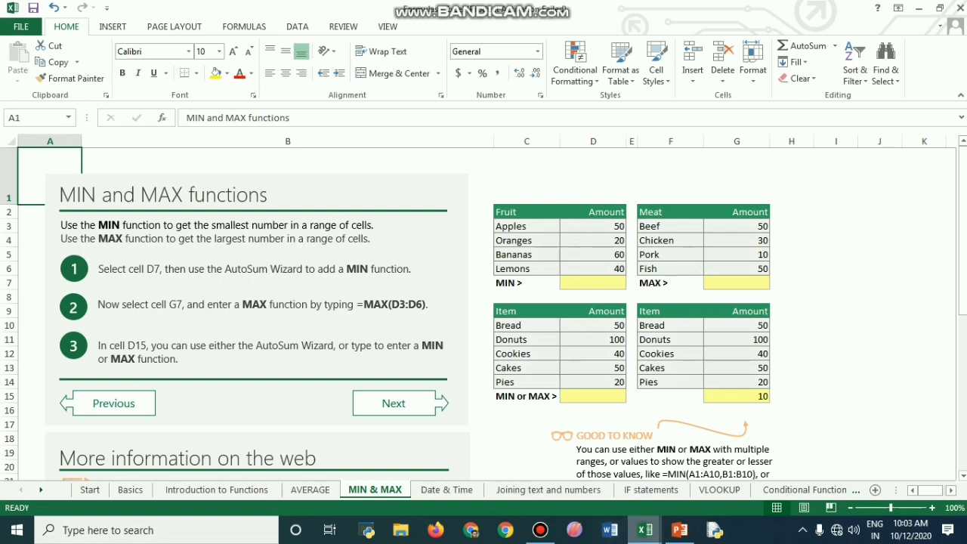
- Switch to the Britannia Products workbook and bring the head of its October 2020 sales table into view
mouse_move(645, 529)
left_click(414, 462)
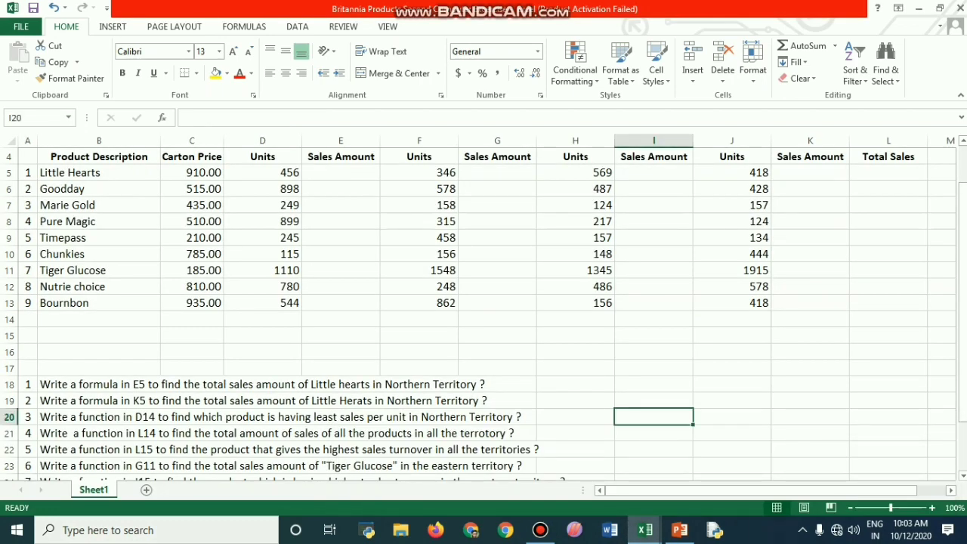
scroll(483, 314, "up", 1)
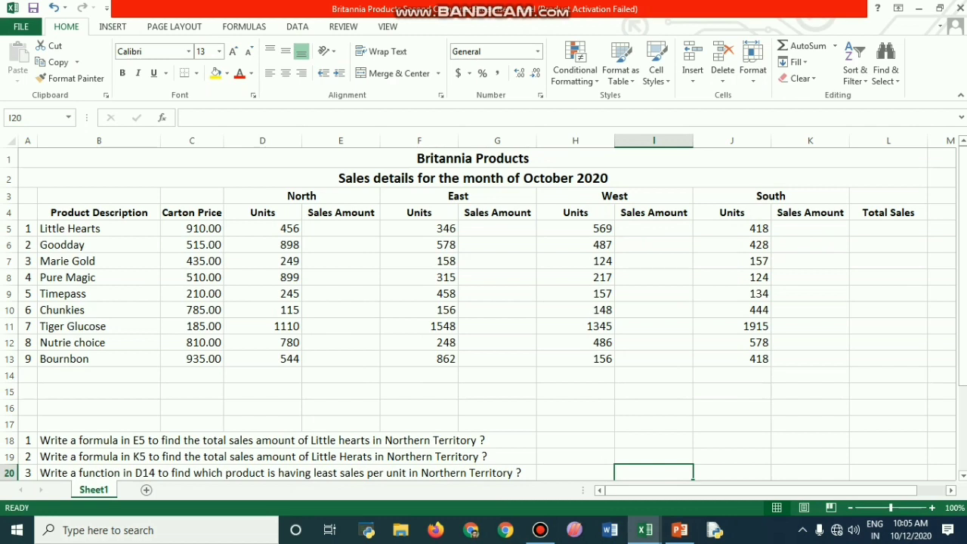
- Calculate the North sales amount in E5 with =C5*D5 and fill the formula down to E13
left_click(341, 228)
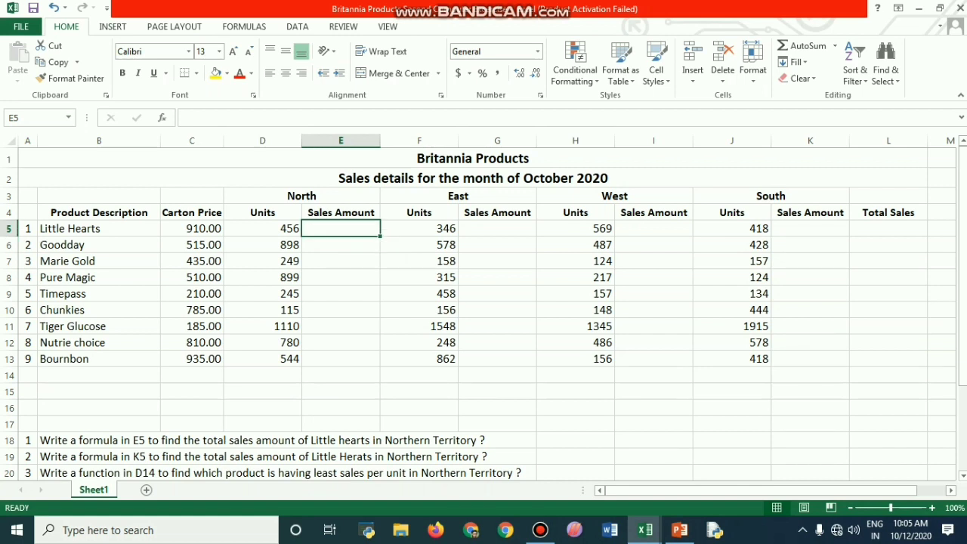
left_click(187, 117)
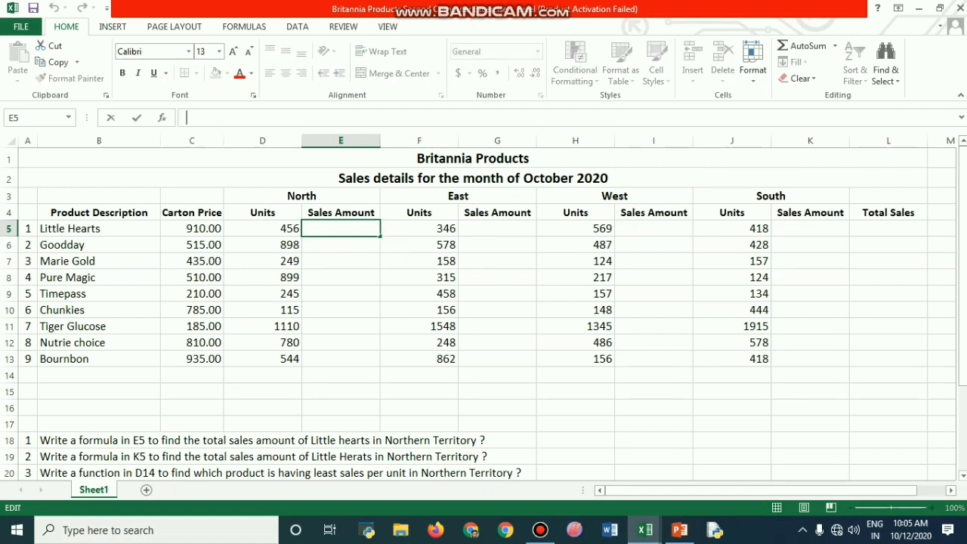
type("=")
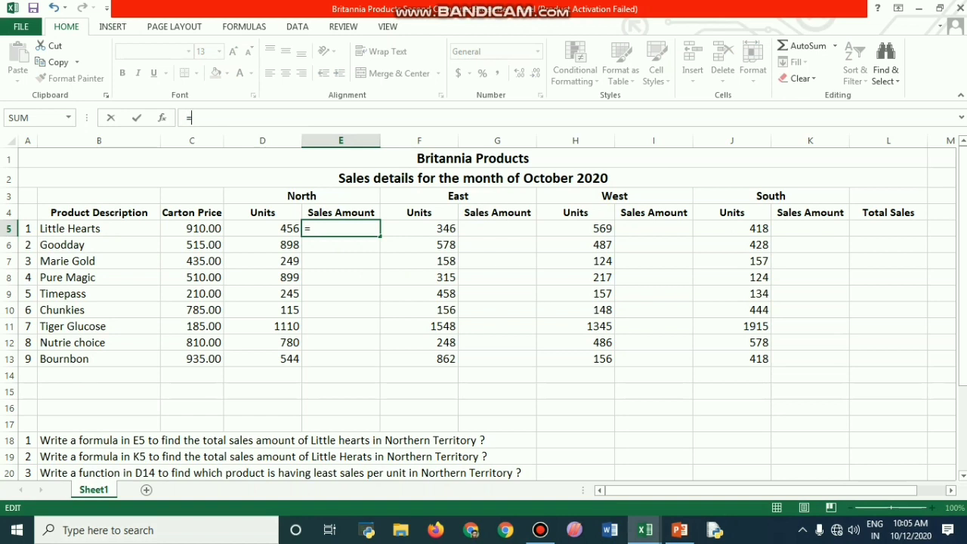
type("c")
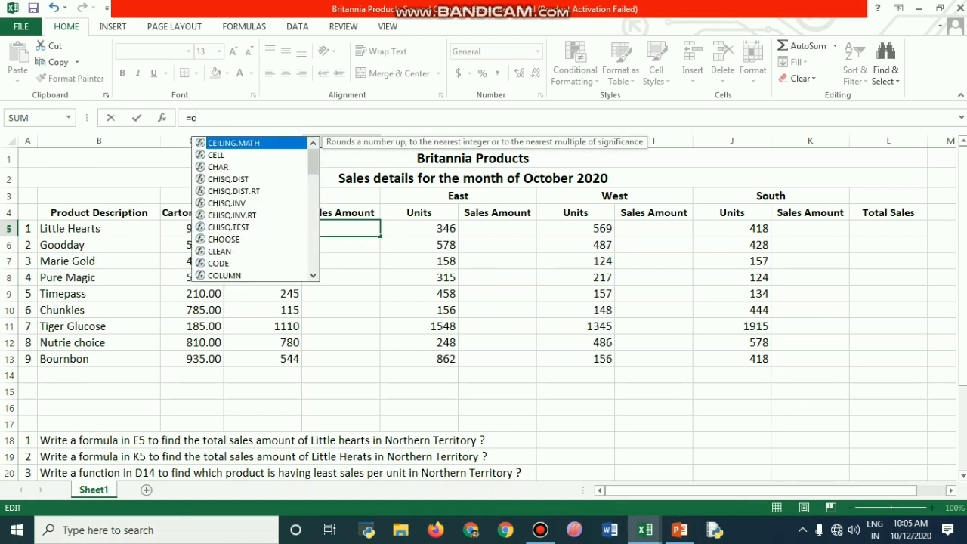
type("5")
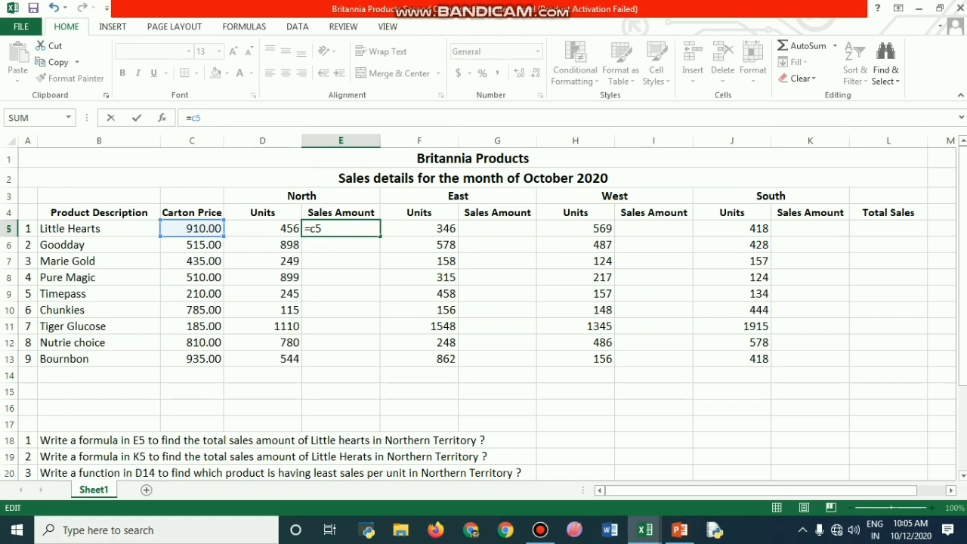
type("*d5")
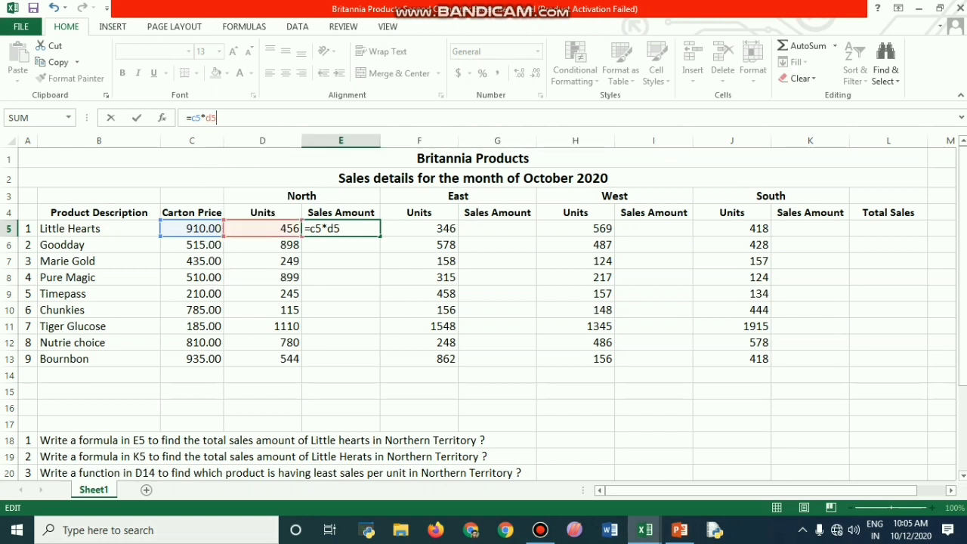
key("Return")
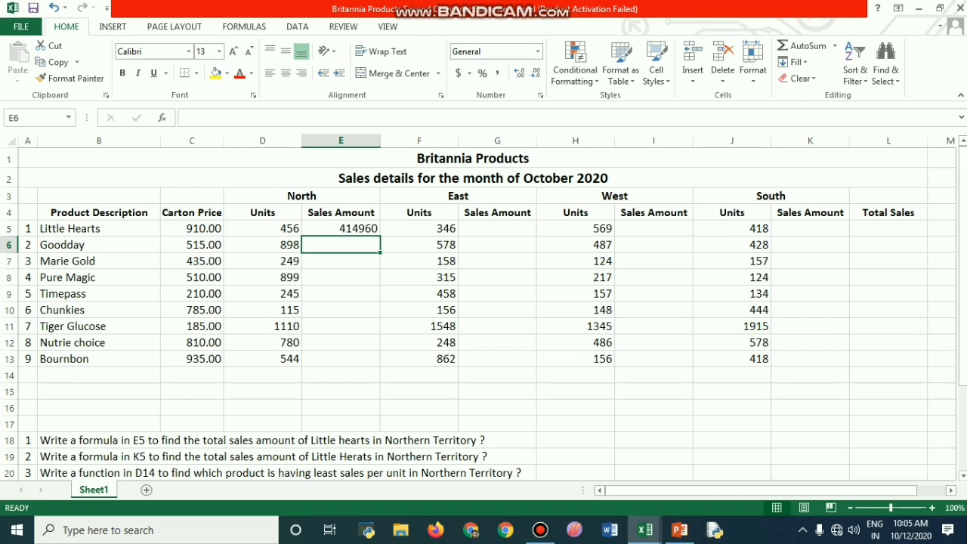
left_click(341, 228)
left_click_drag(380, 236, 381, 369)
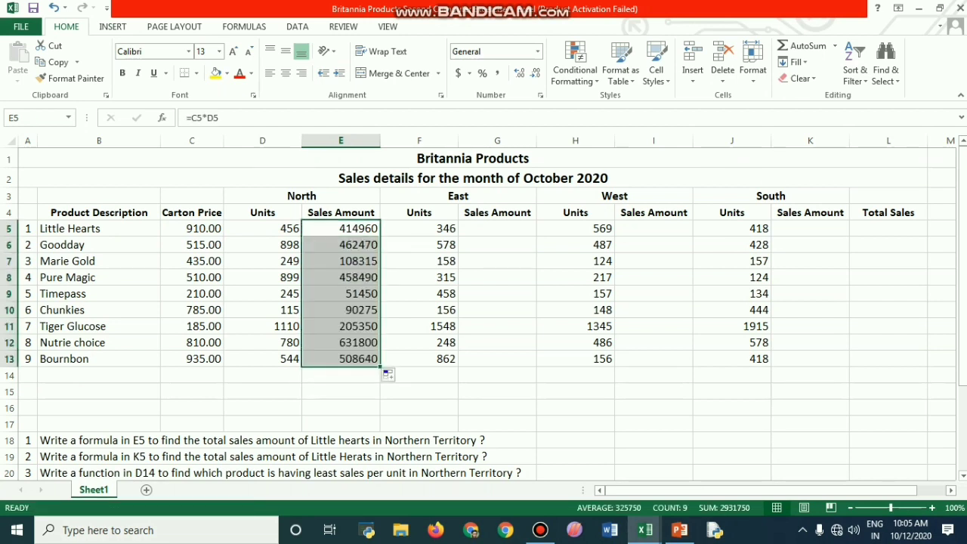
- Calculate the East sales amount in G5 with =C5*F5 and fill the formula down to G13
left_click(497, 228)
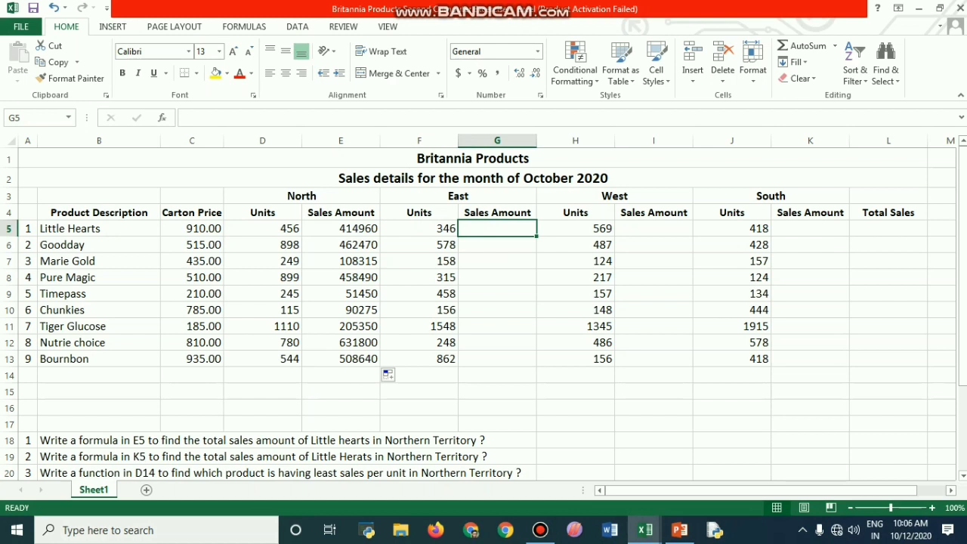
type("c5")
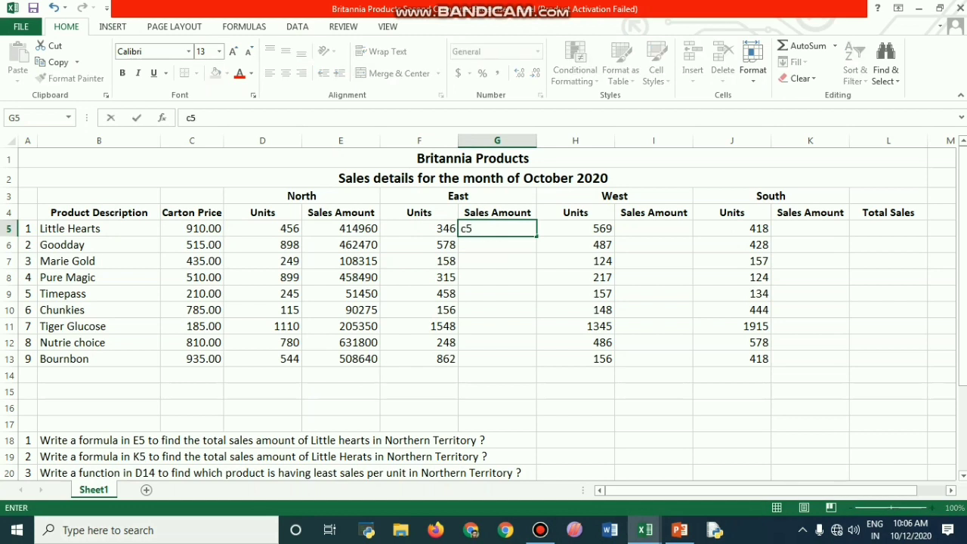
key("BackSpace")
key("BackSpace")
type("=")
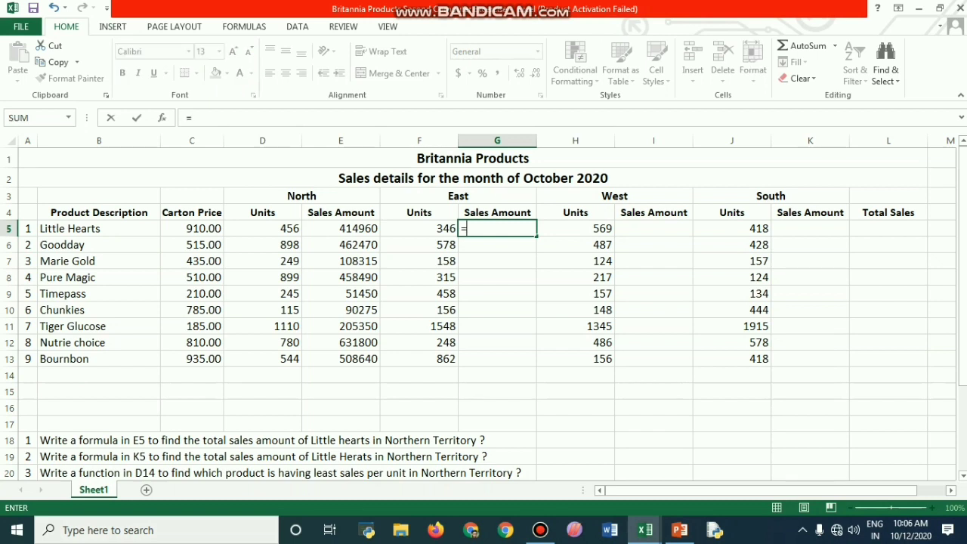
type("c5")
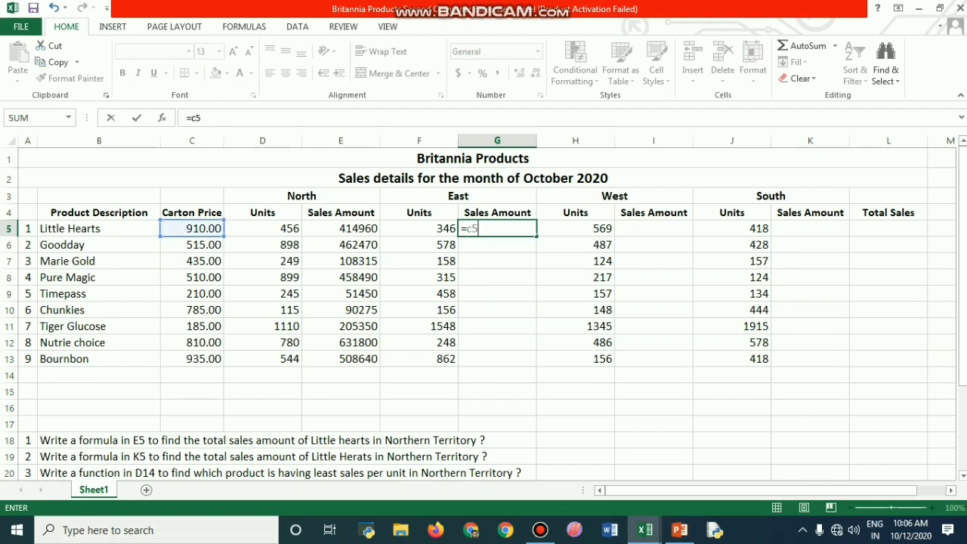
type("*f5")
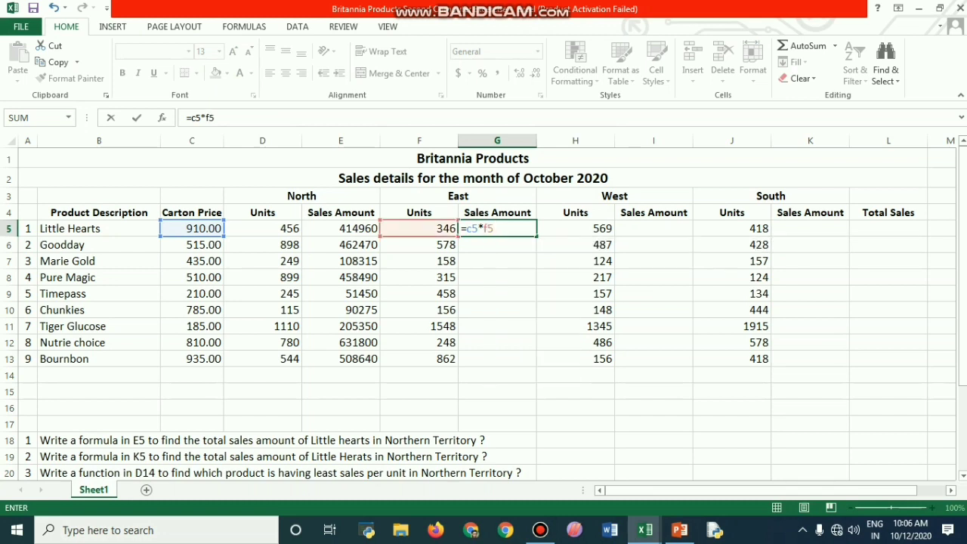
key("Return")
left_click(498, 228)
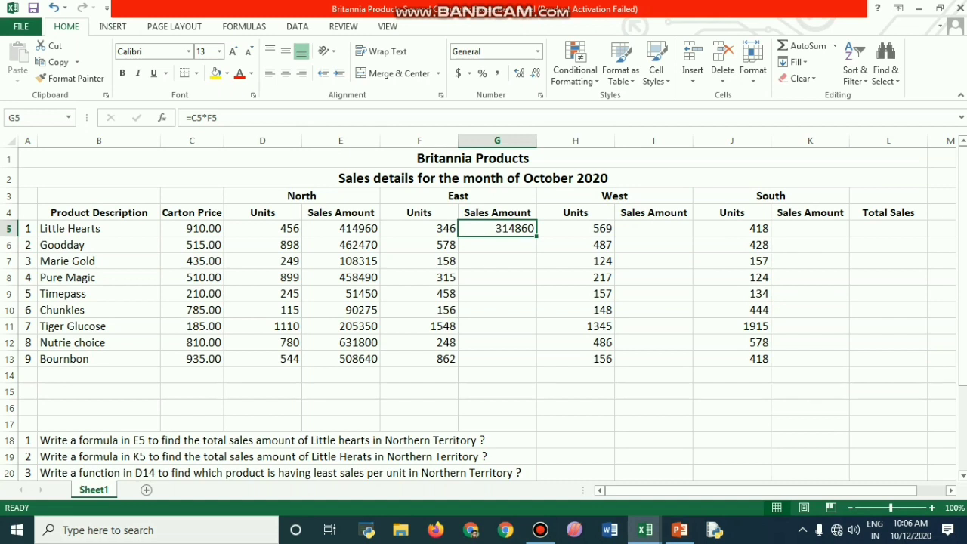
left_click_drag(536, 236, 533, 365)
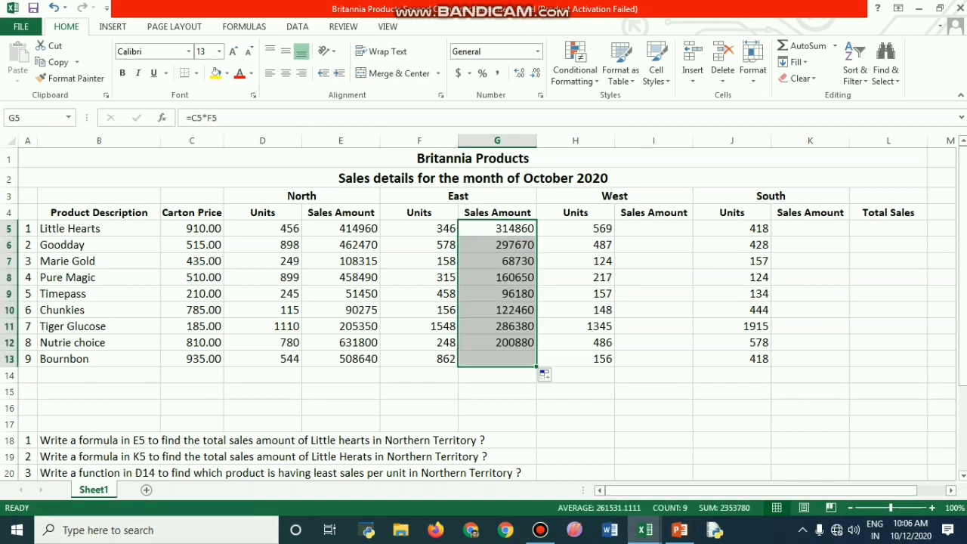
- Calculate the West sales amount in I5 with =C5*H5 and fill the formula down to I13
left_click(653, 229)
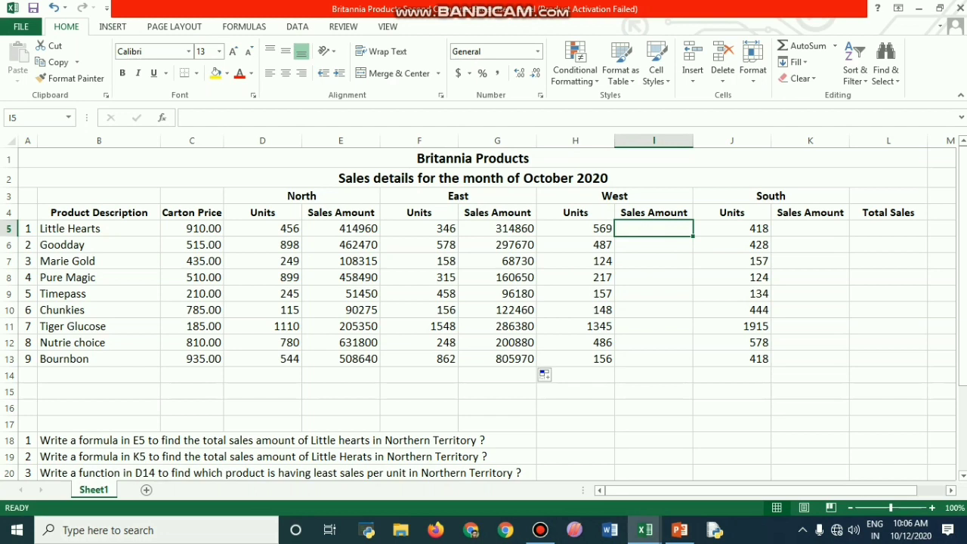
type("c")
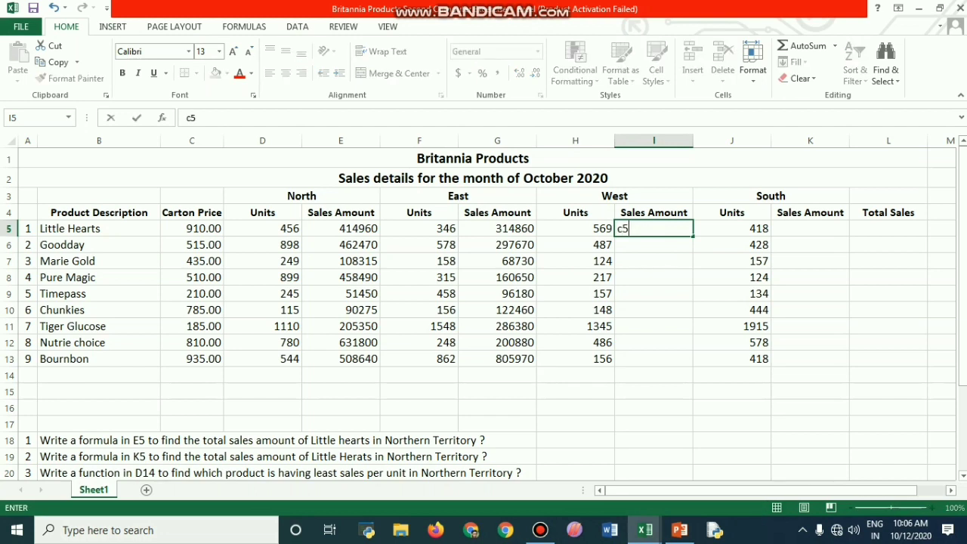
key("BackSpace")
type("=c5")
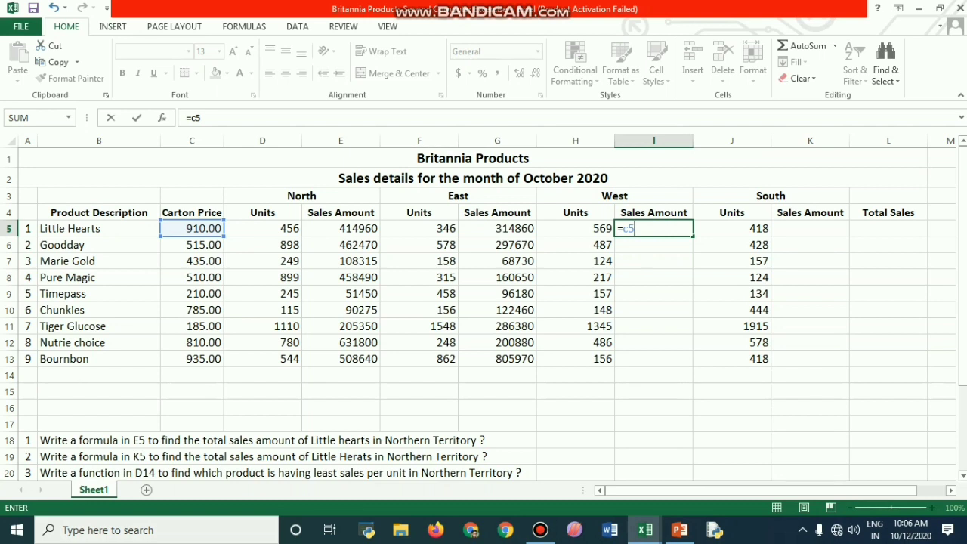
type("*h5")
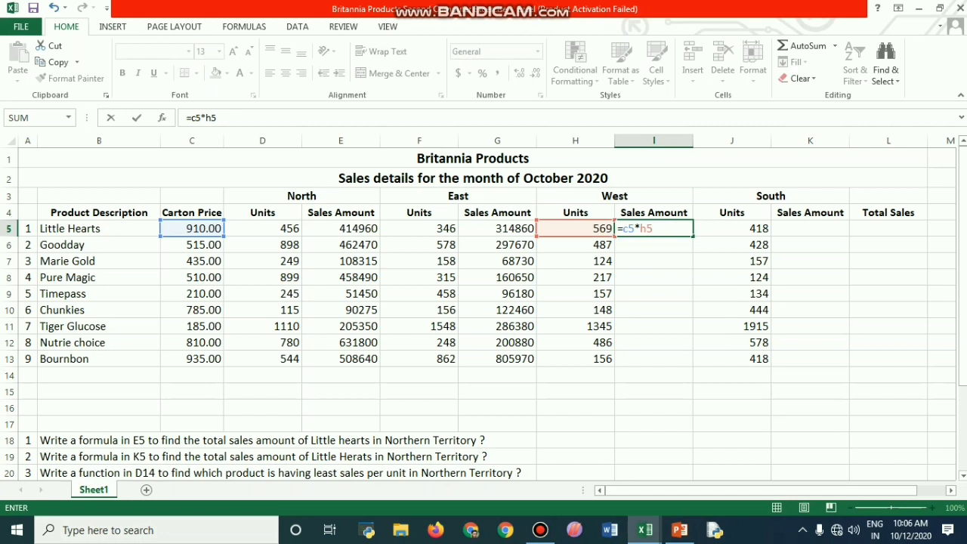
key("Return")
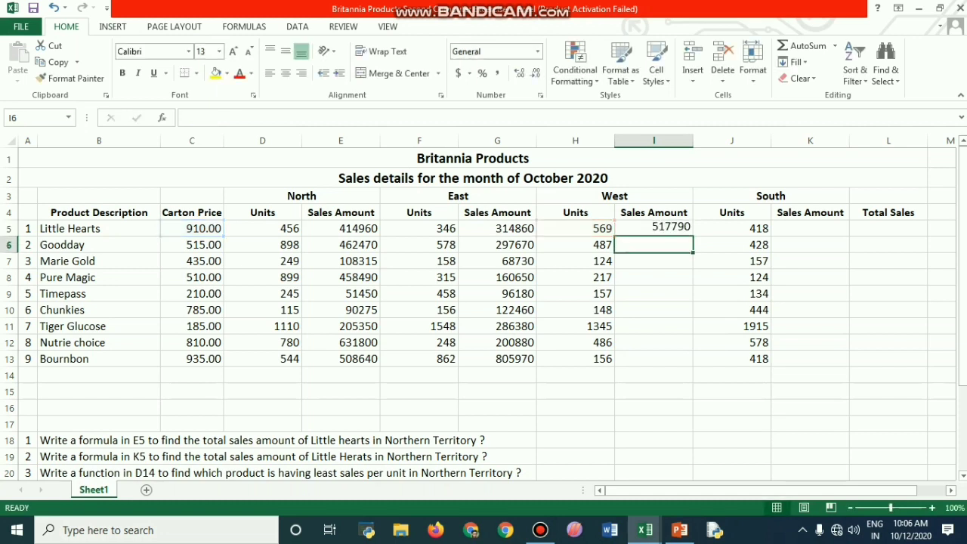
left_click(654, 229)
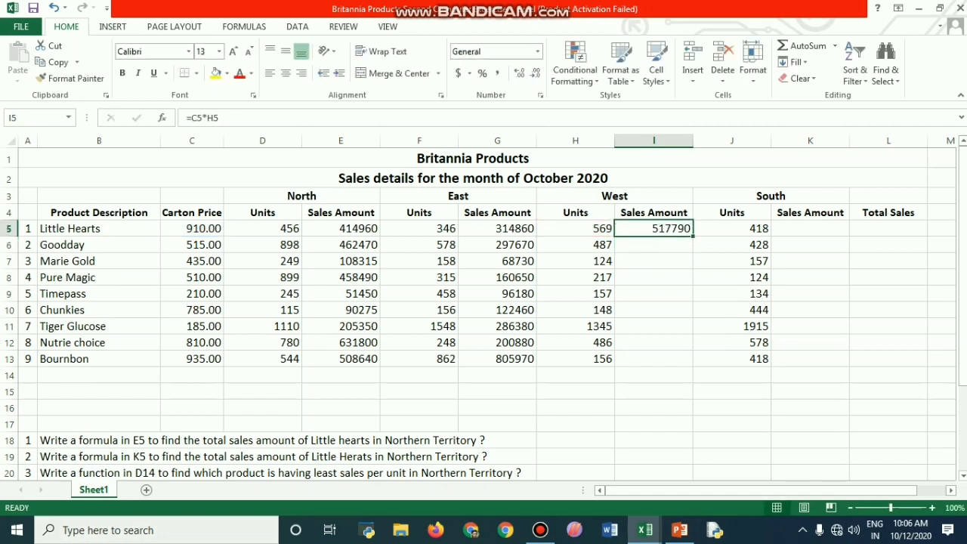
left_click_drag(692, 236, 695, 367)
- Calculate the South sales amount in K5 with =C5*J5 and fill the formula down to K13
key("Right")
key("Right")
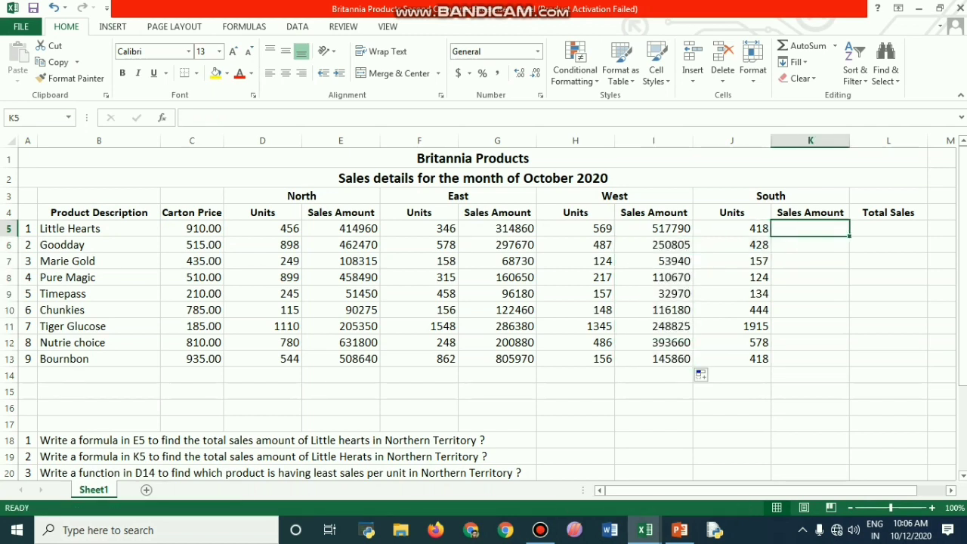
type("-")
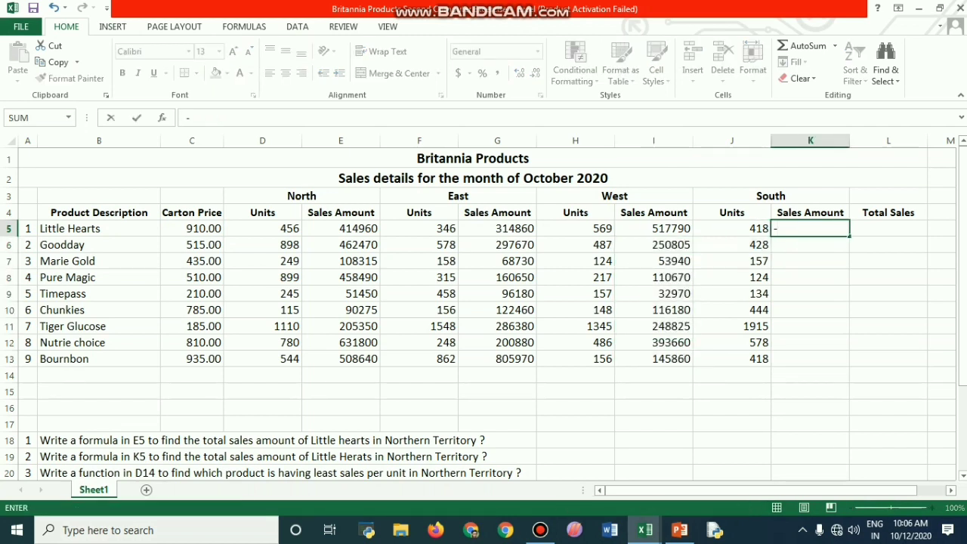
key("BackSpace")
type("c5")
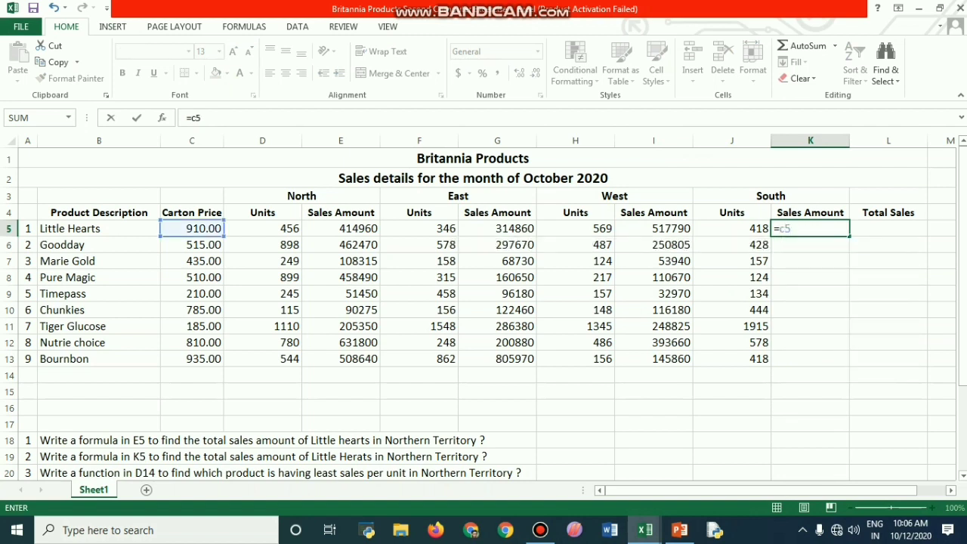
type("*j5")
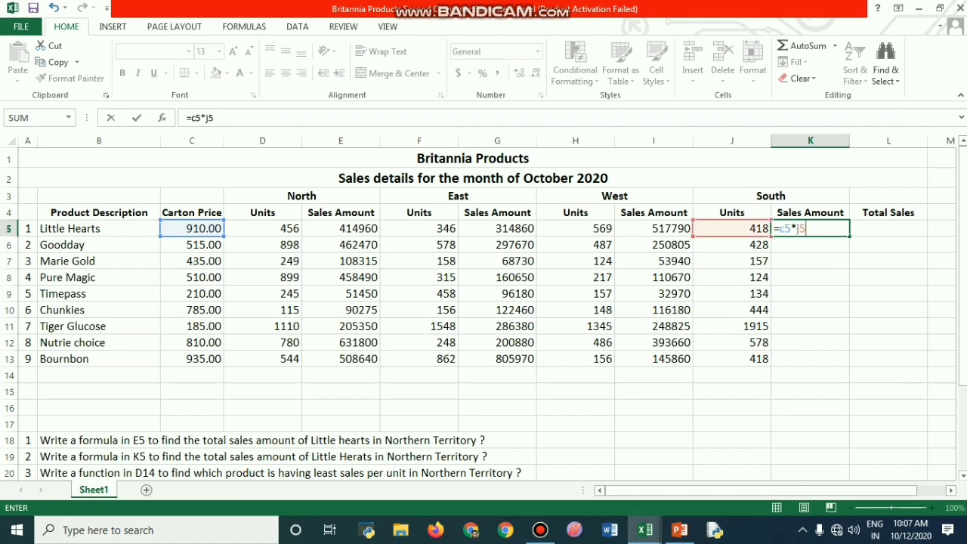
key("Return")
left_click(810, 229)
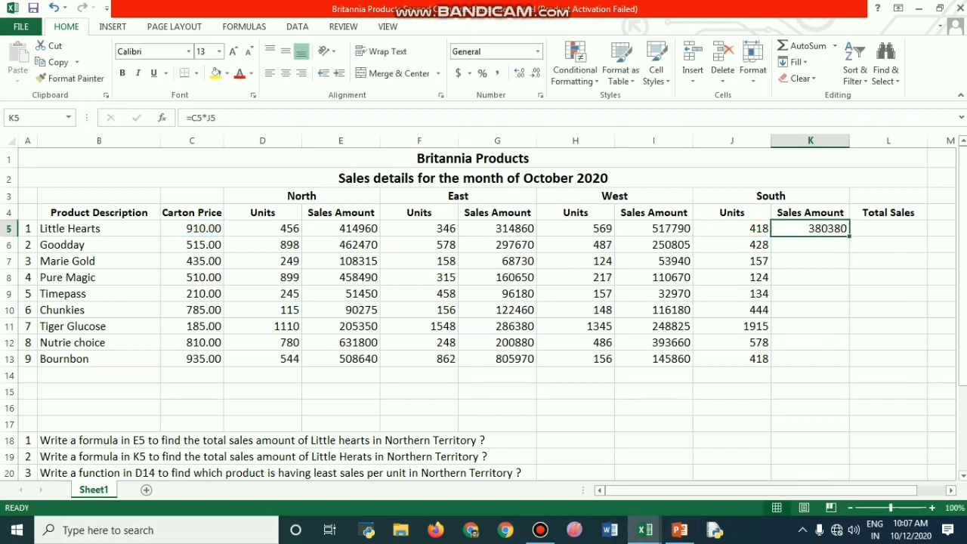
left_click_drag(849, 236, 849, 365)
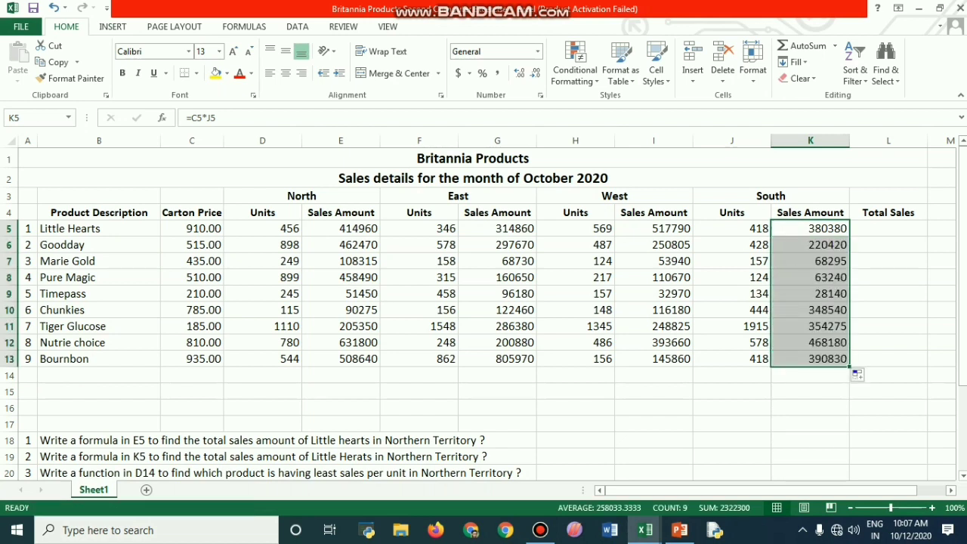
- Calculate the Total Sales in L5 with =E5+G5+I5+K5 and fill the formula down to L13
left_click(888, 228)
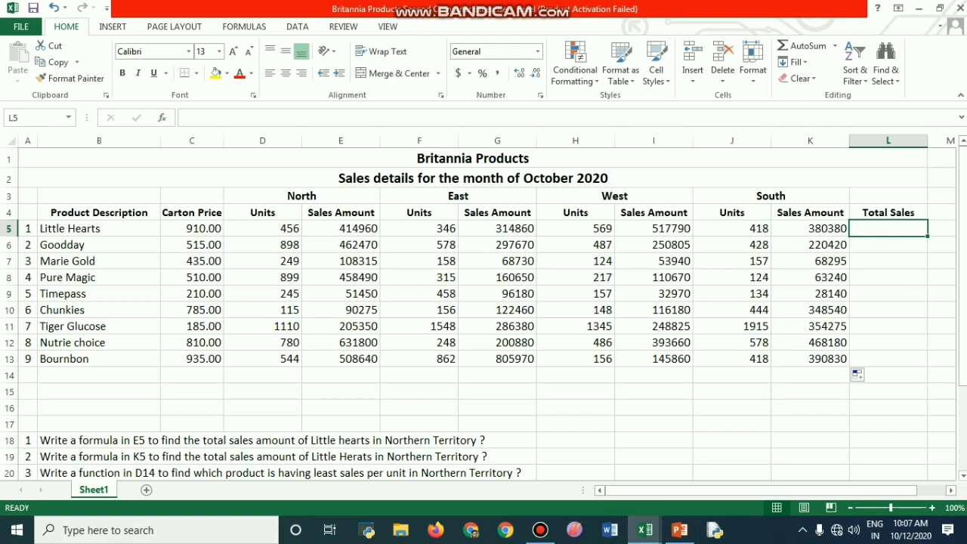
type("=")
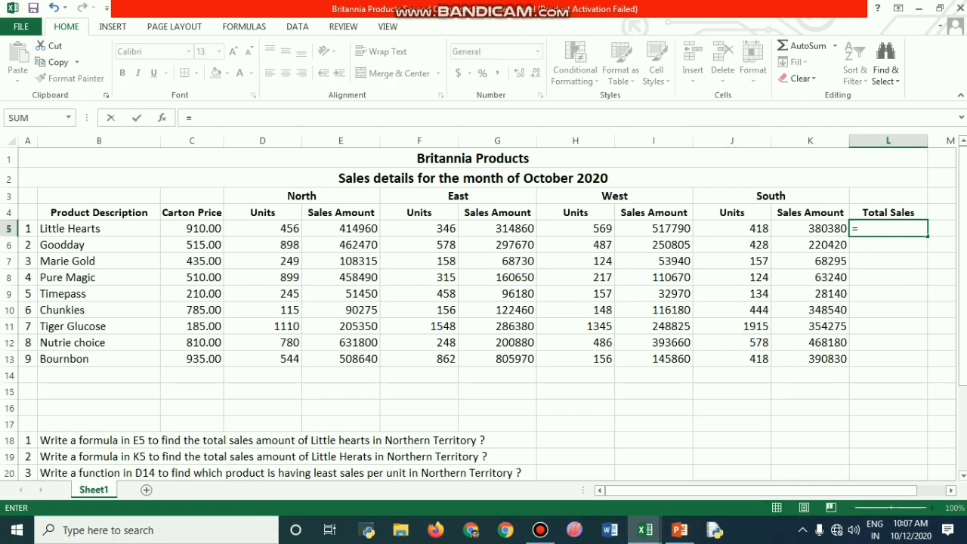
left_click(340, 228)
type("+")
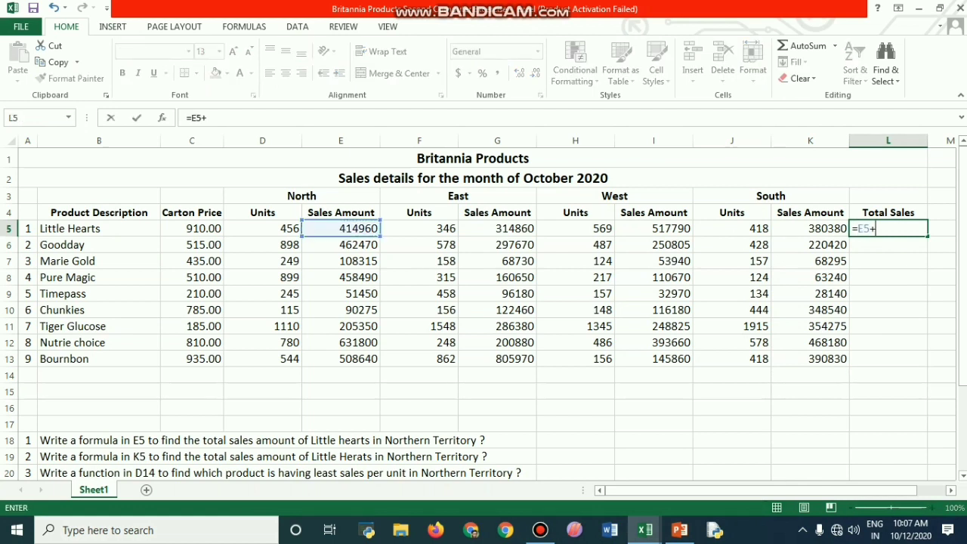
left_click(497, 228)
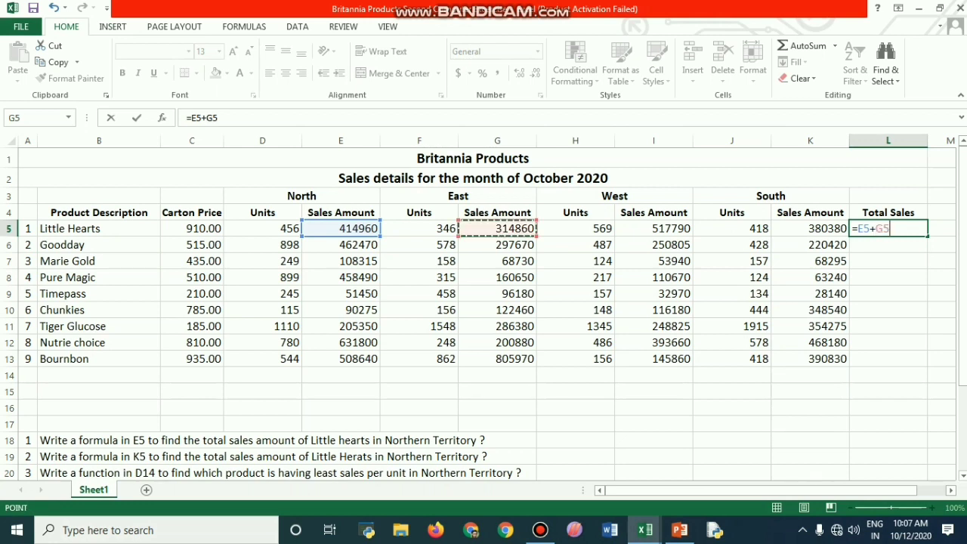
type("+")
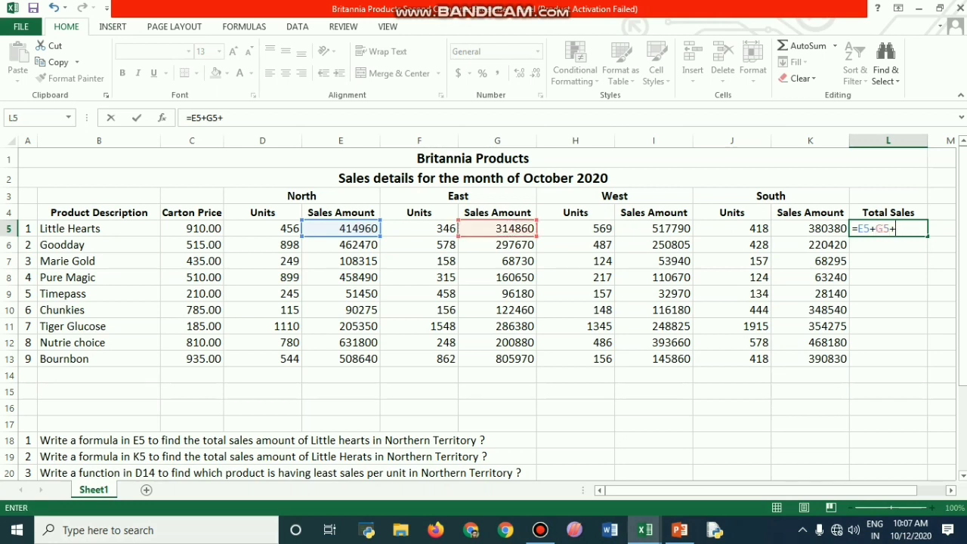
left_click(653, 228)
type("+")
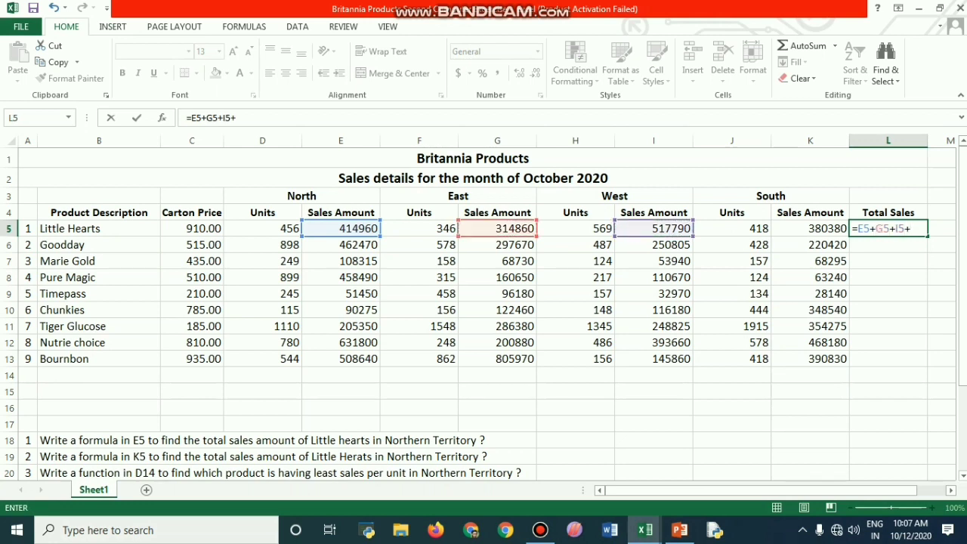
left_click(810, 228)
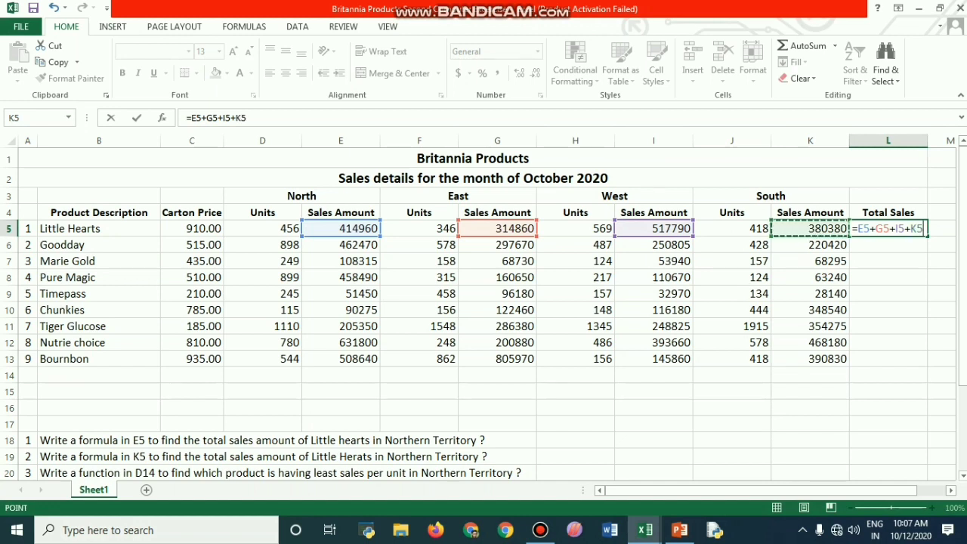
key("Return")
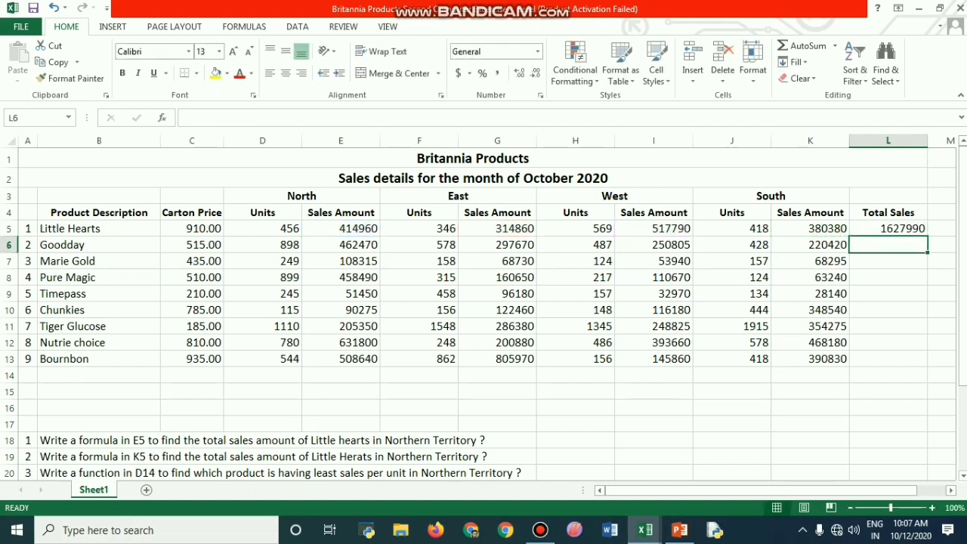
left_click(899, 228)
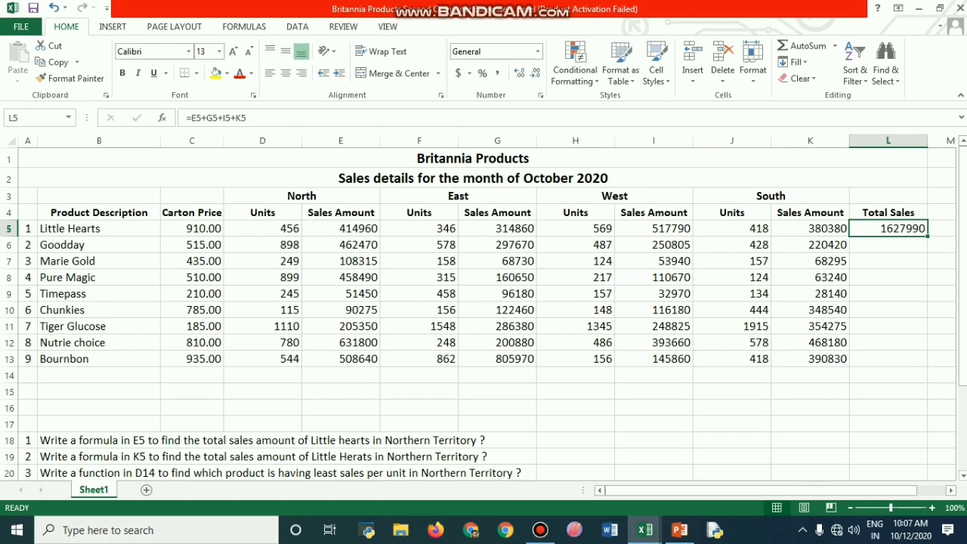
left_click_drag(928, 236, 928, 367)
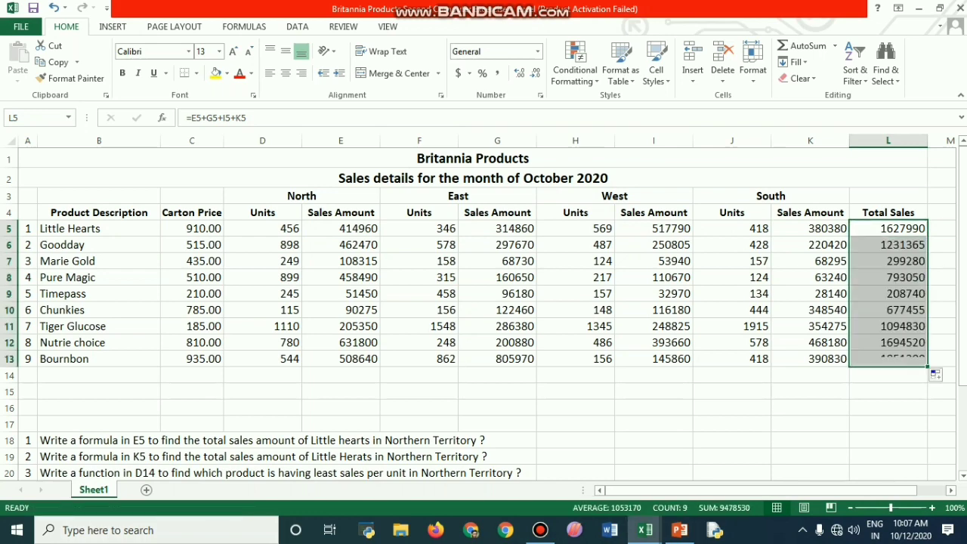
- Review the practice questions in rows 18 to 27 against the sales table and show the available AutoSum functions
scroll(484, 314, "down", 3)
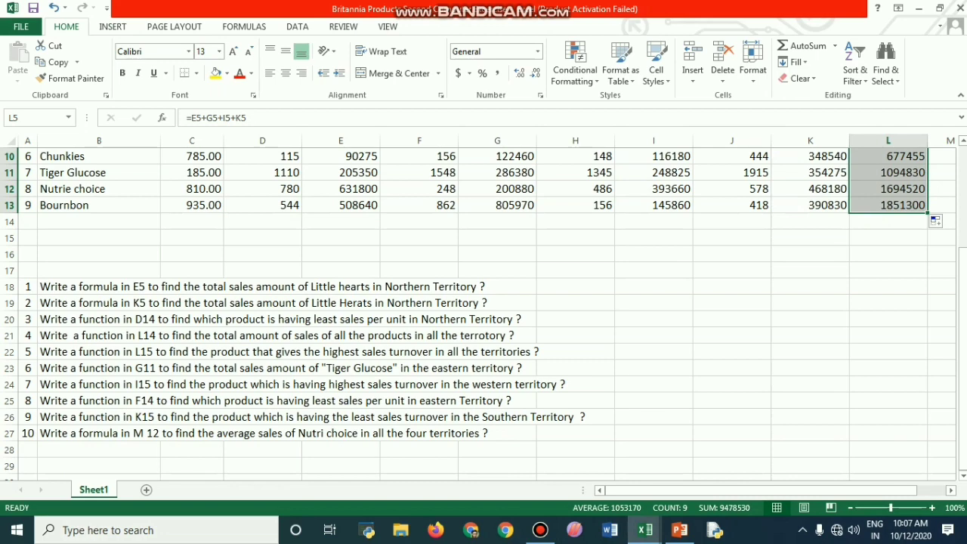
left_click(733, 319)
scroll(732, 318, "up", 3)
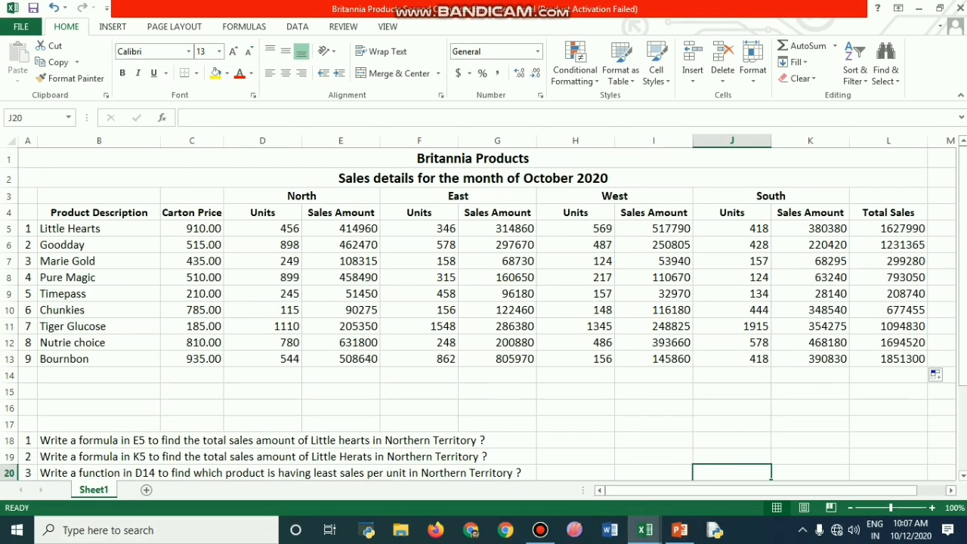
scroll(483, 314, "down", 5)
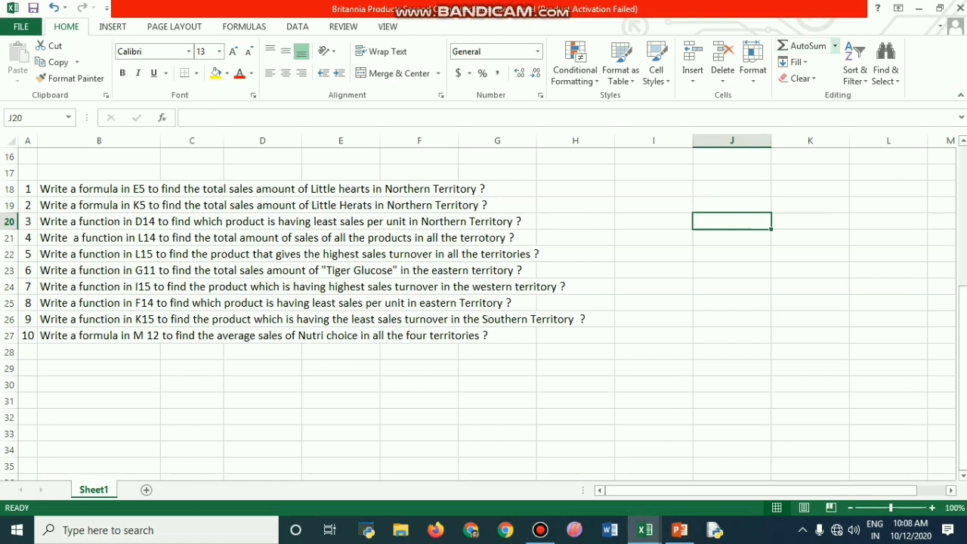
left_click(835, 45)
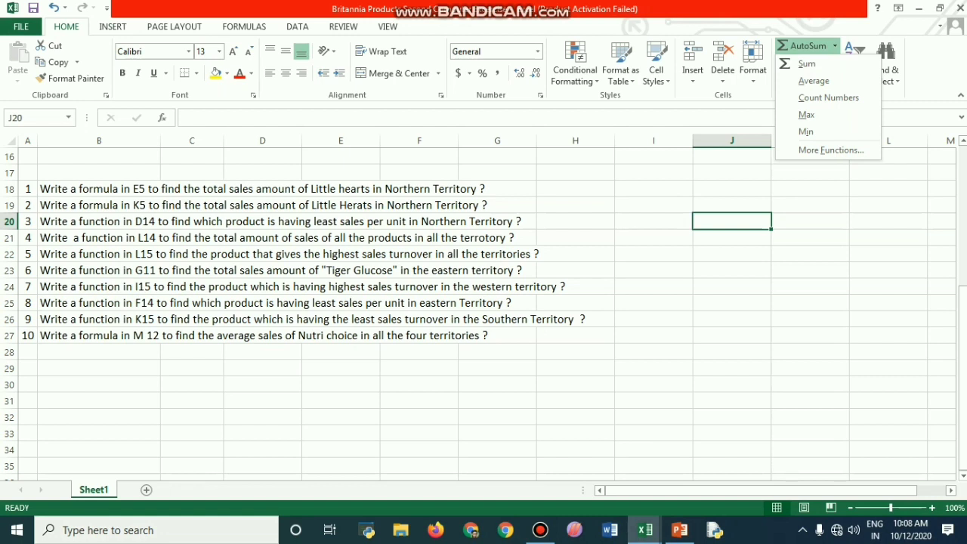
- View the MIN & MAX sheet of the Formulas workbook, and open the 2. Fill sheet of the Welcome to Excel workbook
mouse_move(645, 530)
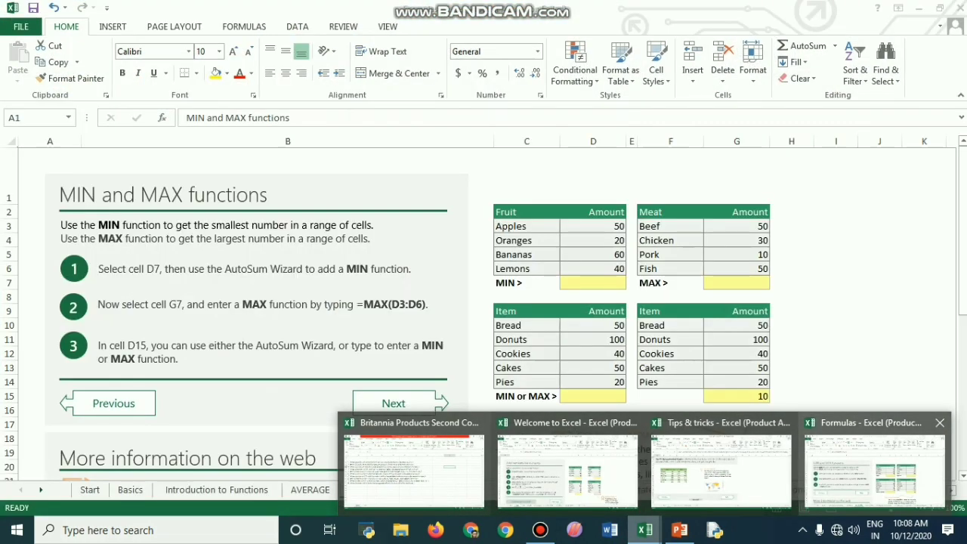
left_click(875, 465)
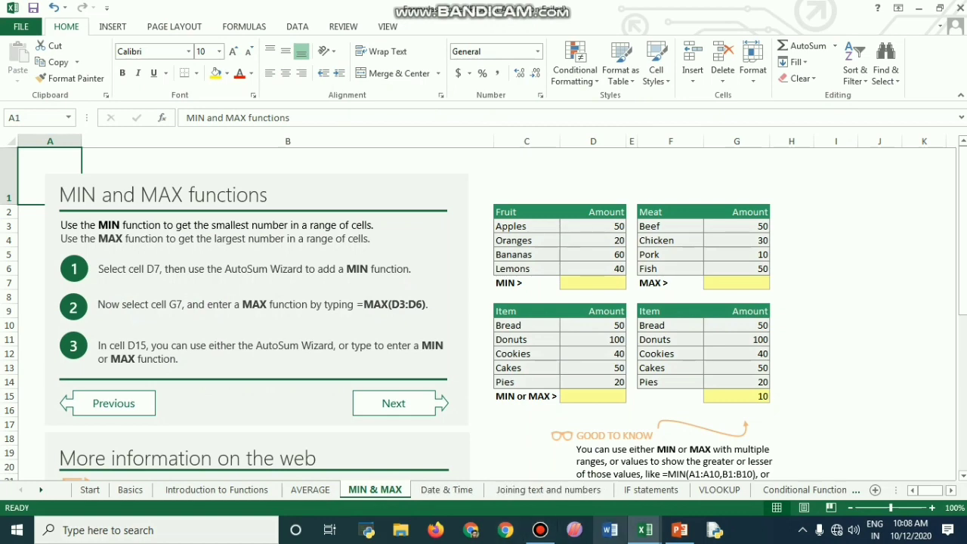
mouse_move(644, 530)
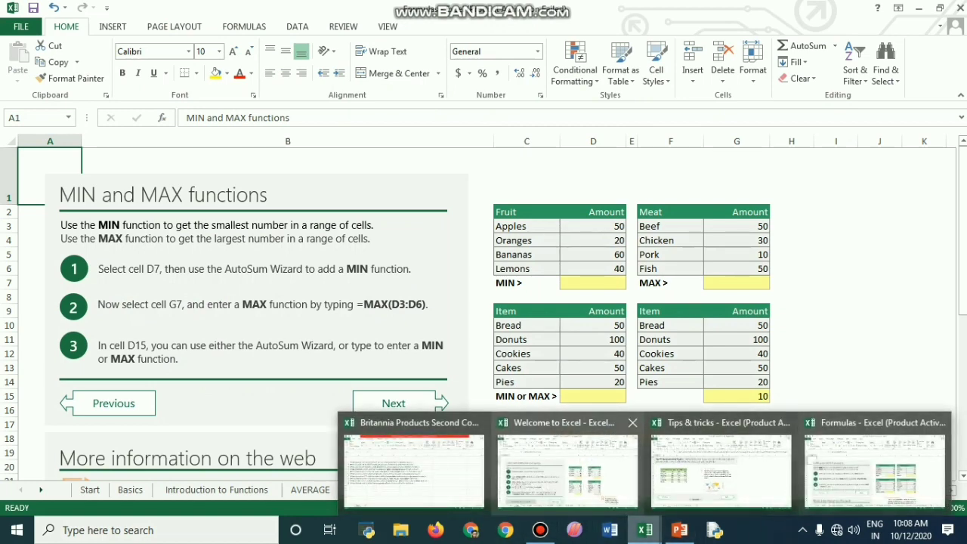
left_click(567, 468)
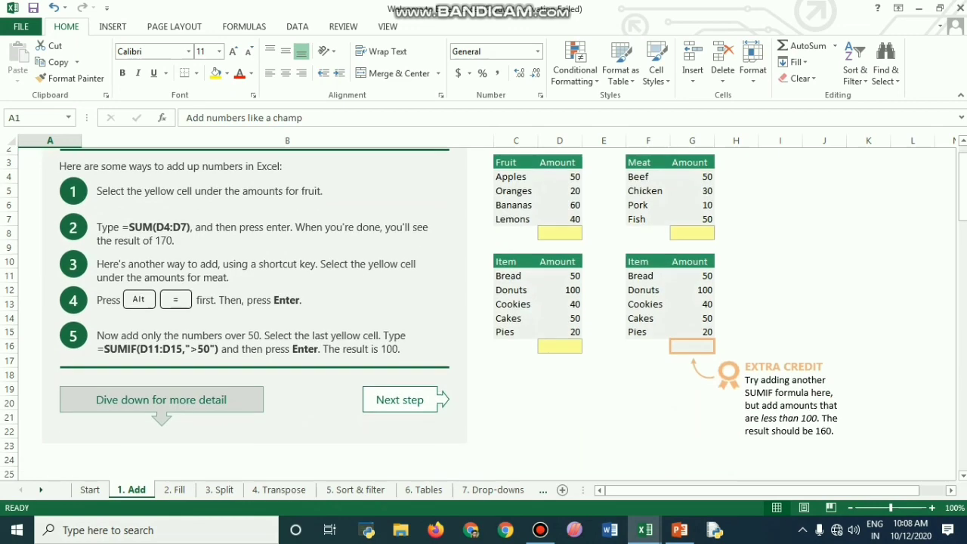
scroll(484, 302, "down", 3)
left_click(175, 490)
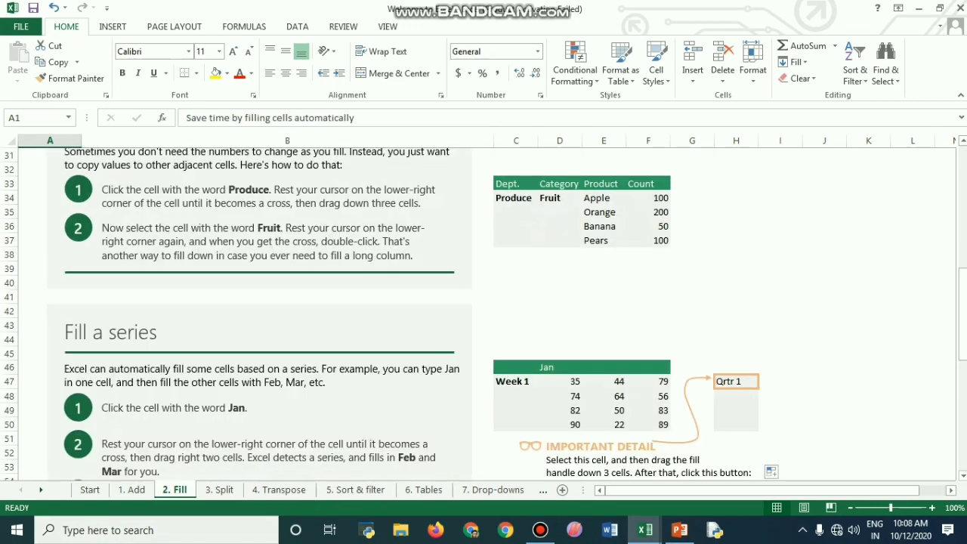
- Read through the 2. Fill sheet's lessons on filling cells automatically, copying cells with the fill handle and filling a series
scroll(484, 313, "up", 10)
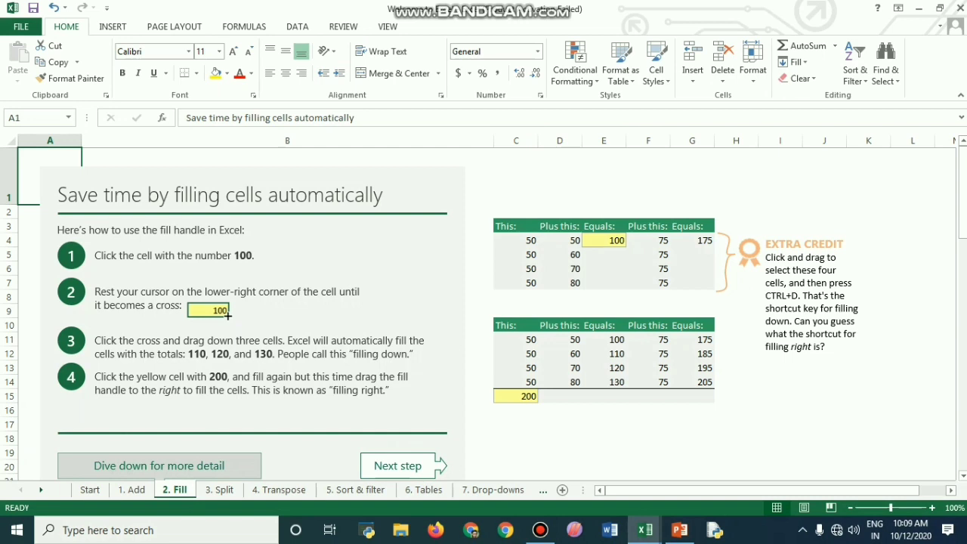
key("F12")
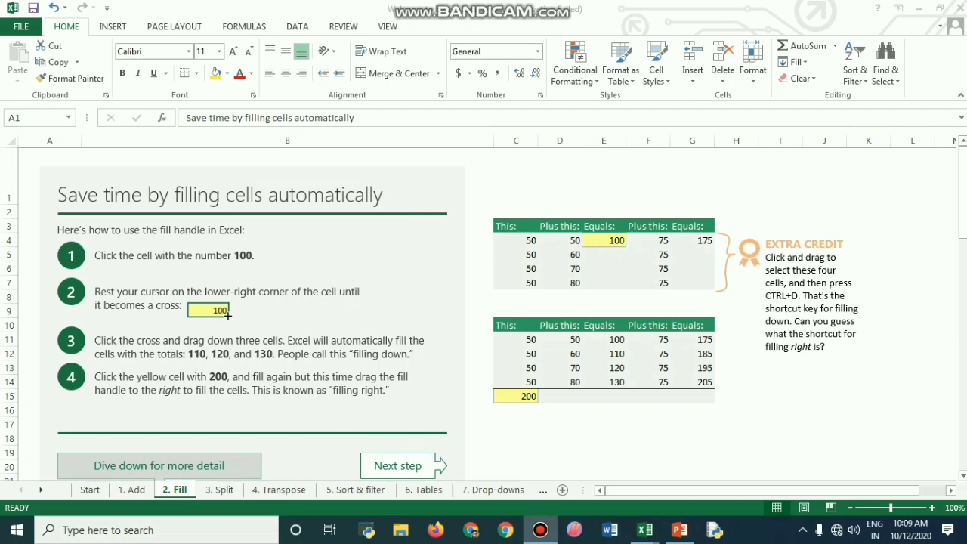
key("alt+Tab")
scroll(483, 310, "down", 8)
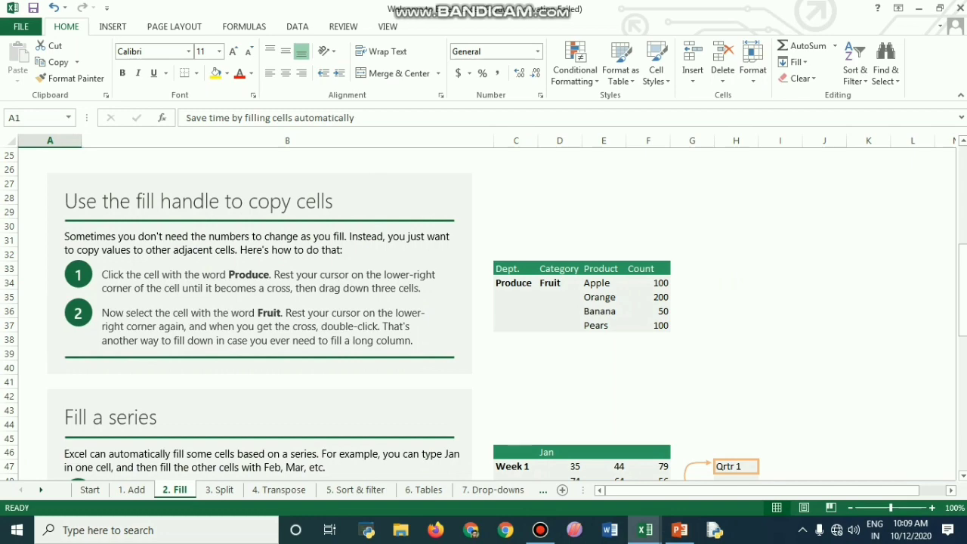
scroll(484, 314, "down", 5)
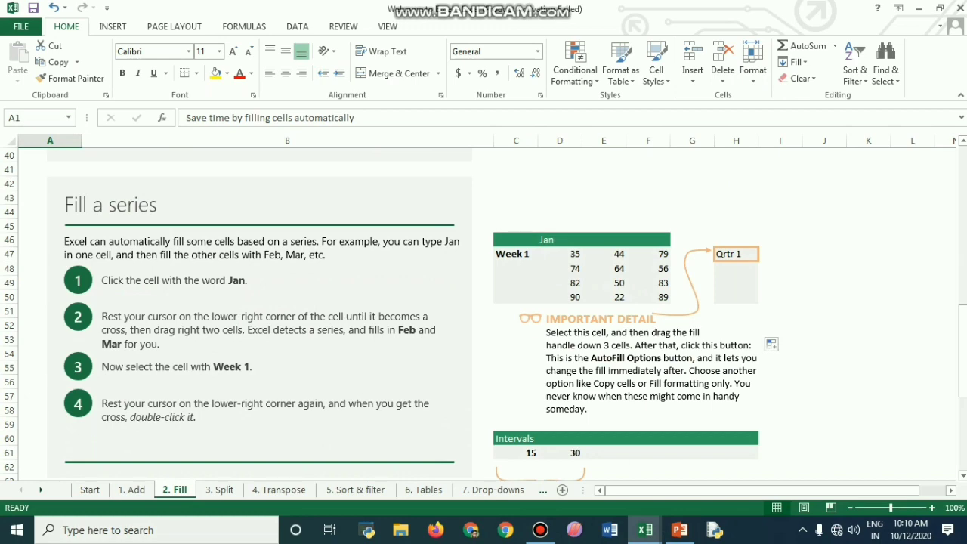
scroll(484, 314, "down", 5)
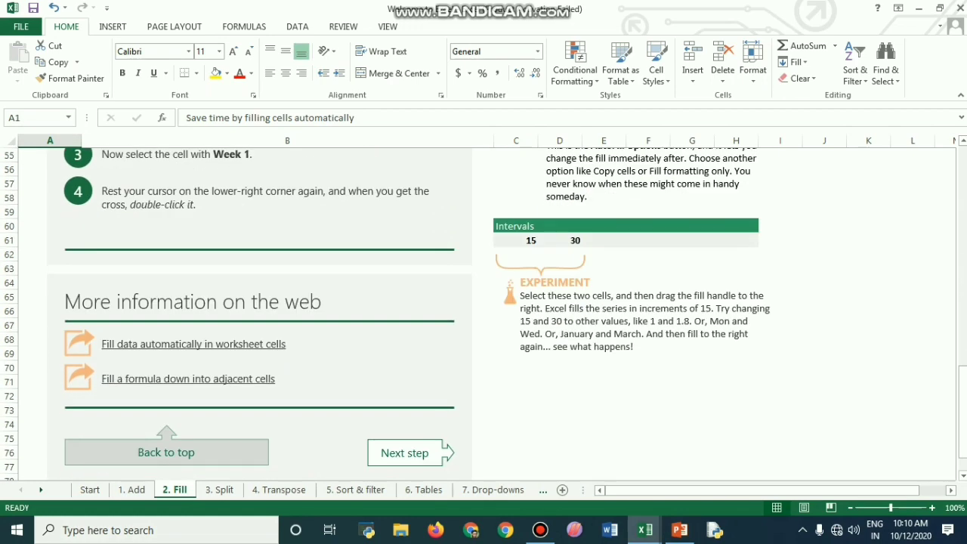
- Open the 3. Split sheet and read its lessons on splitting a column based on delimiters and with formulas
key("ctrl+Page_Down")
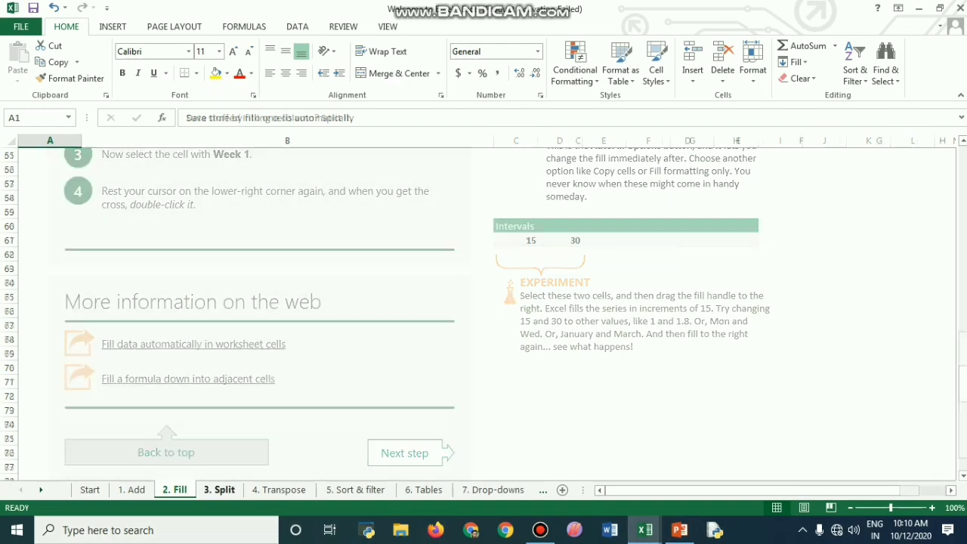
scroll(484, 314, "up", 11)
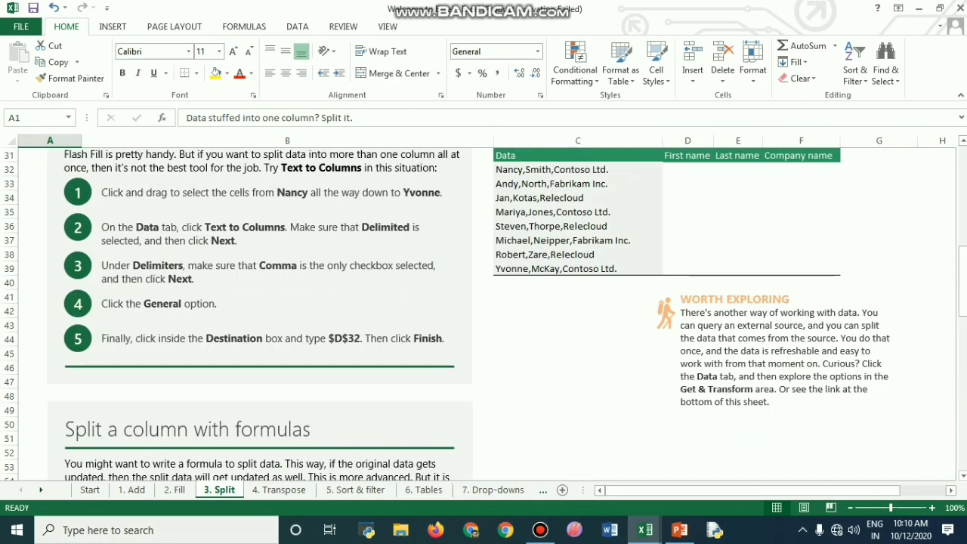
scroll(483, 313, "down", 2)
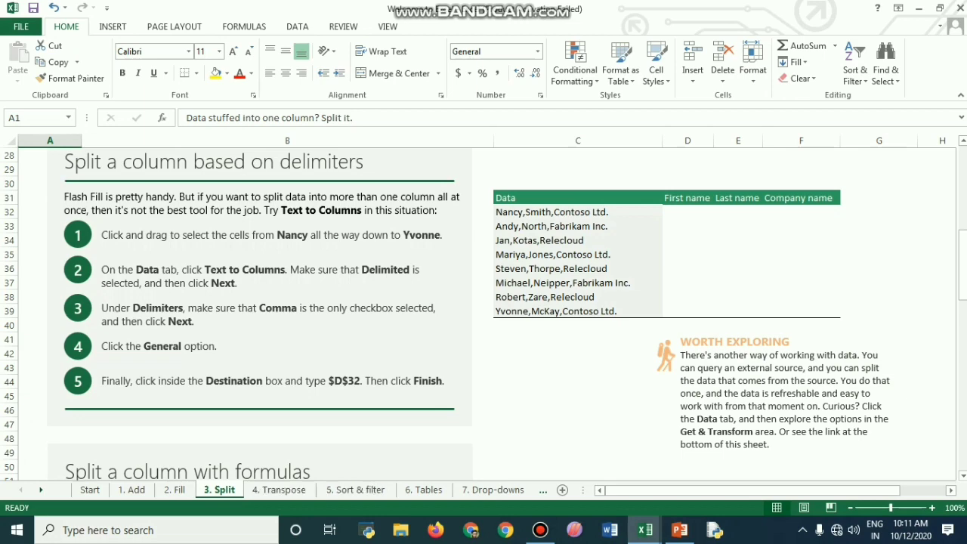
scroll(484, 314, "down", 5)
scroll(484, 314, "down", 5)
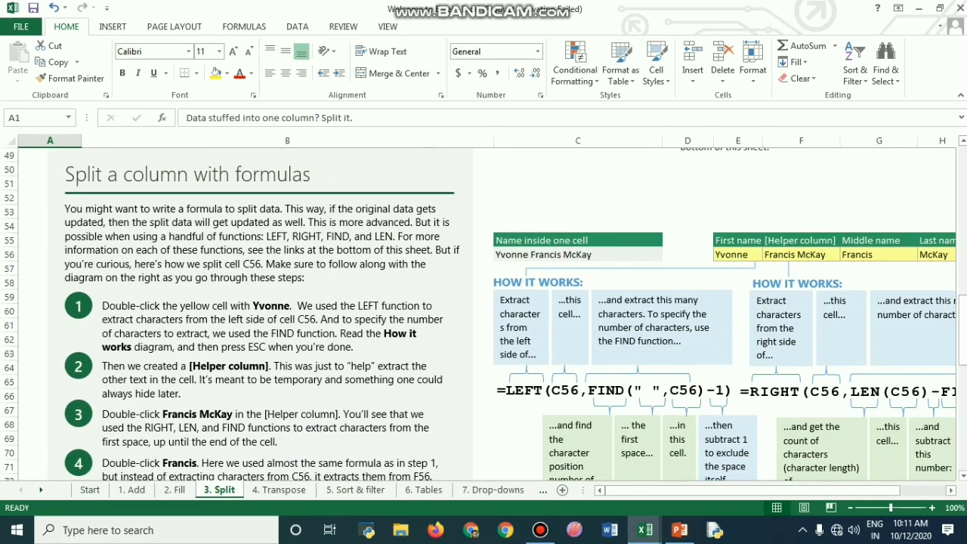
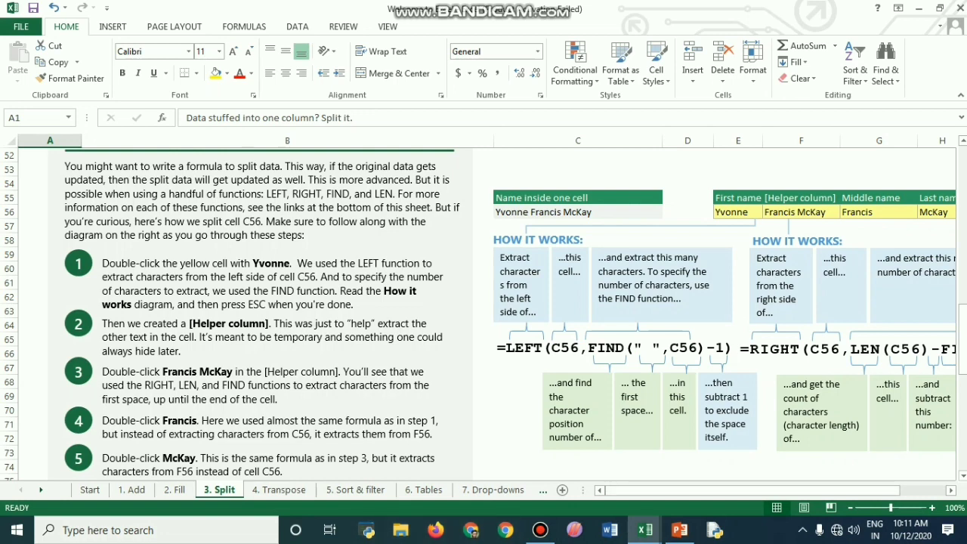
- Switch to the Tips & tricks workbook and look over Tip #1 on Recommended Charts with its product table
mouse_move(644, 529)
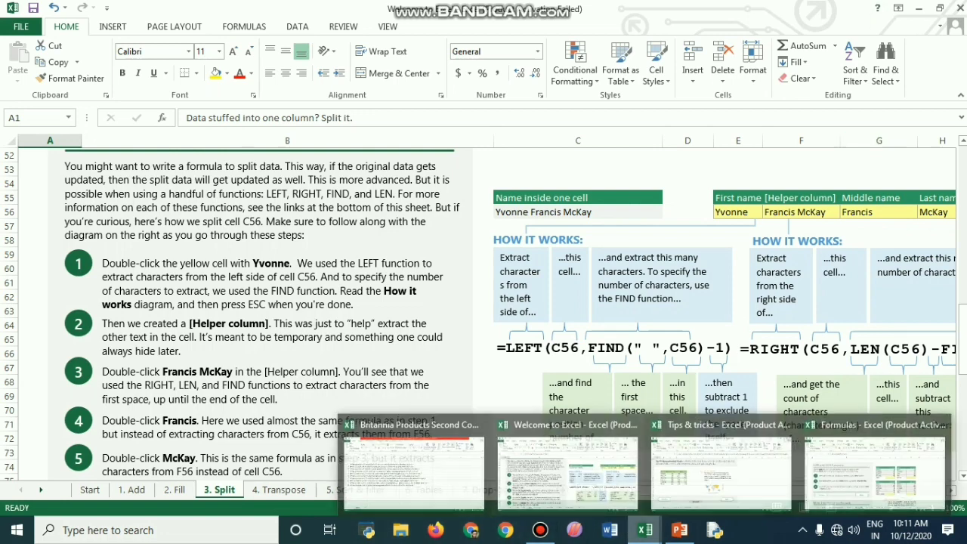
left_click(722, 464)
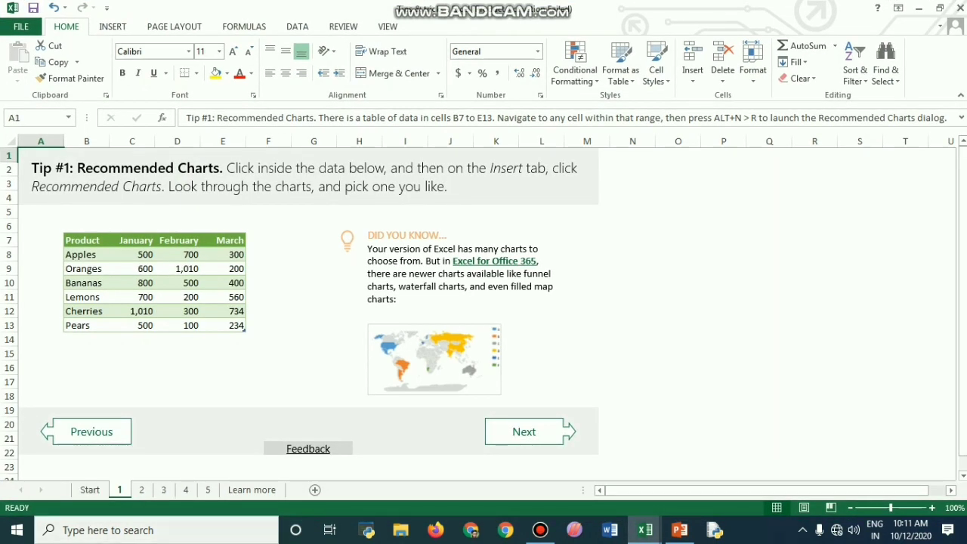
scroll(302, 302, "down", 6)
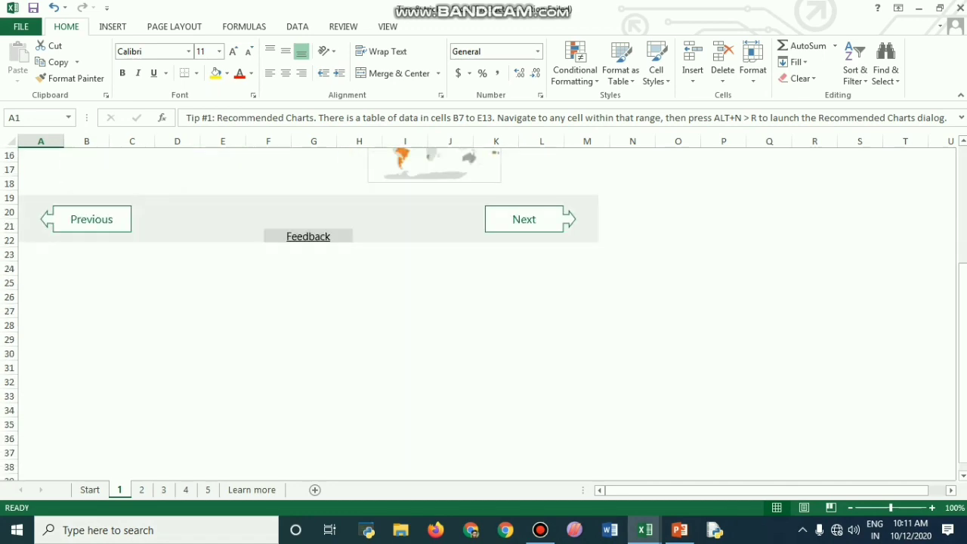
scroll(303, 302, "up", 6)
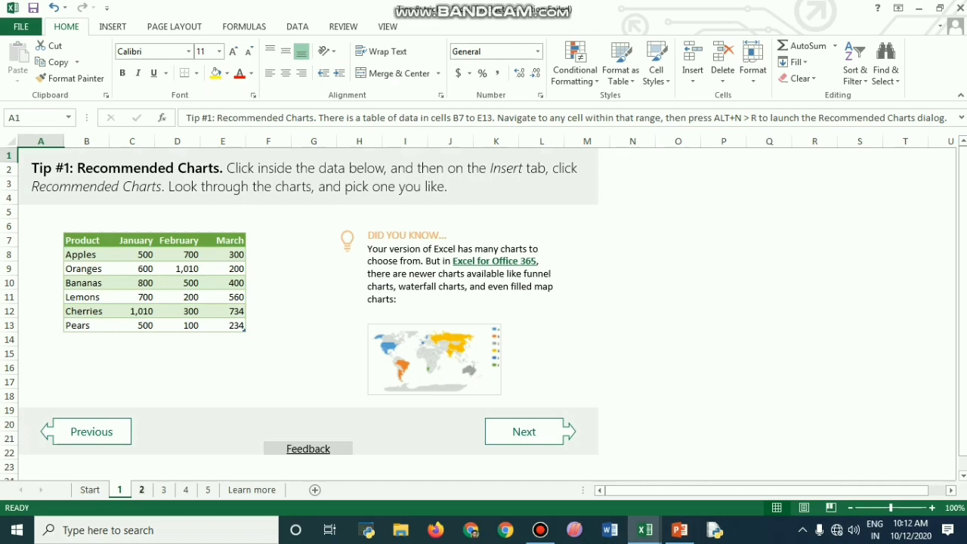
- Open sheet 2 on Flash Fill and view the filter options of the Product and First and last name columns
key("ctrl+Page_Down")
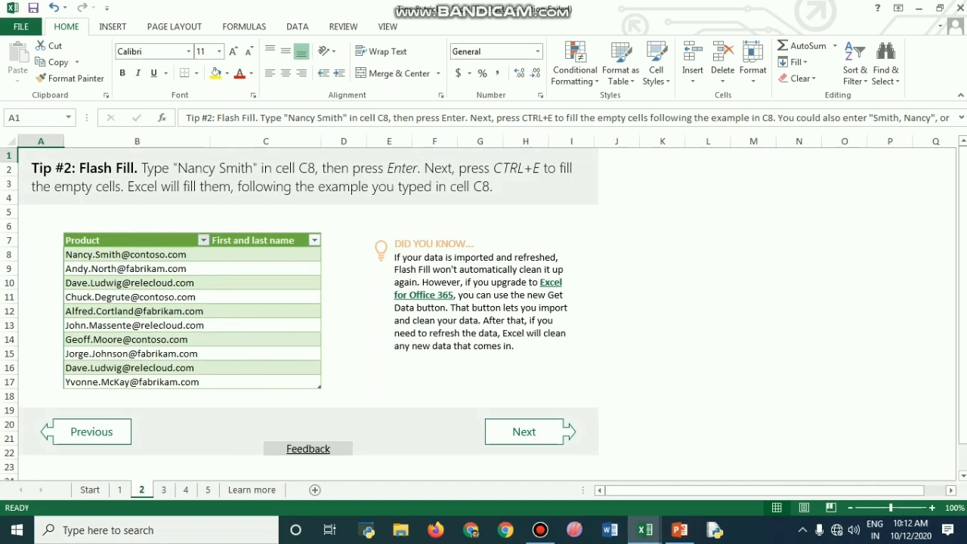
left_click(202, 240)
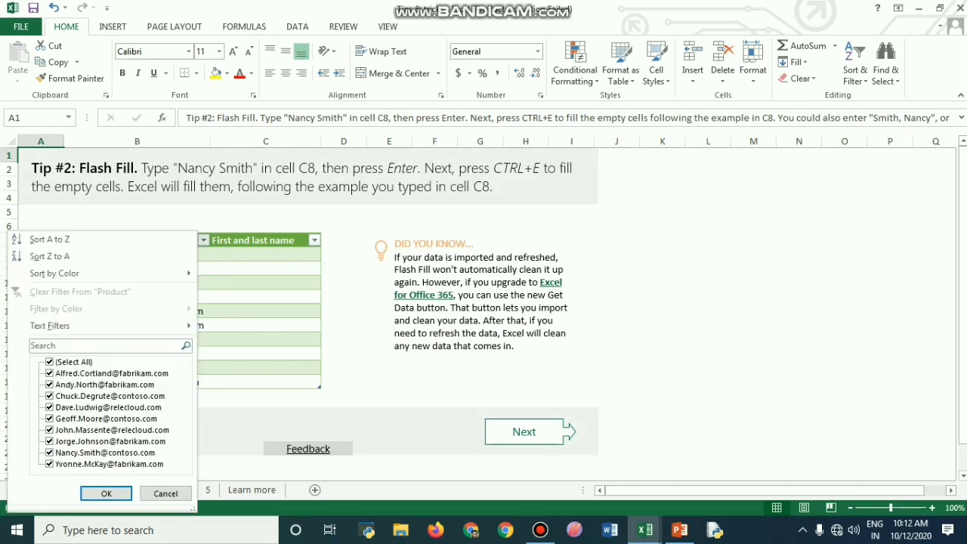
key("Escape")
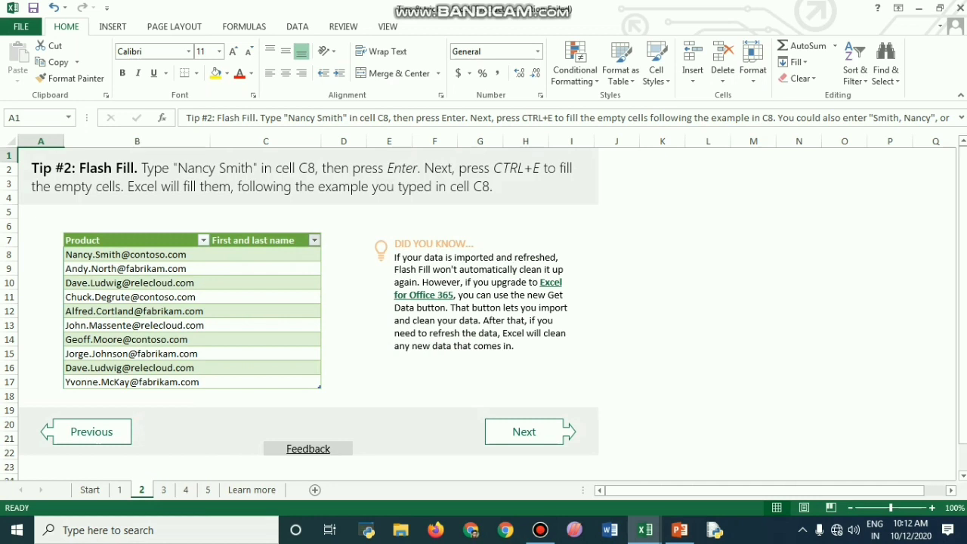
left_click(314, 240)
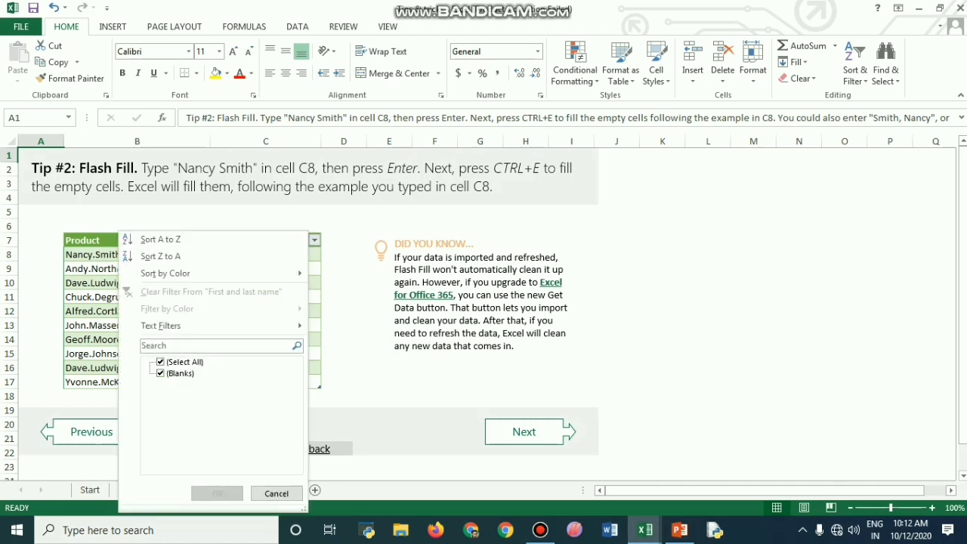
key("Escape")
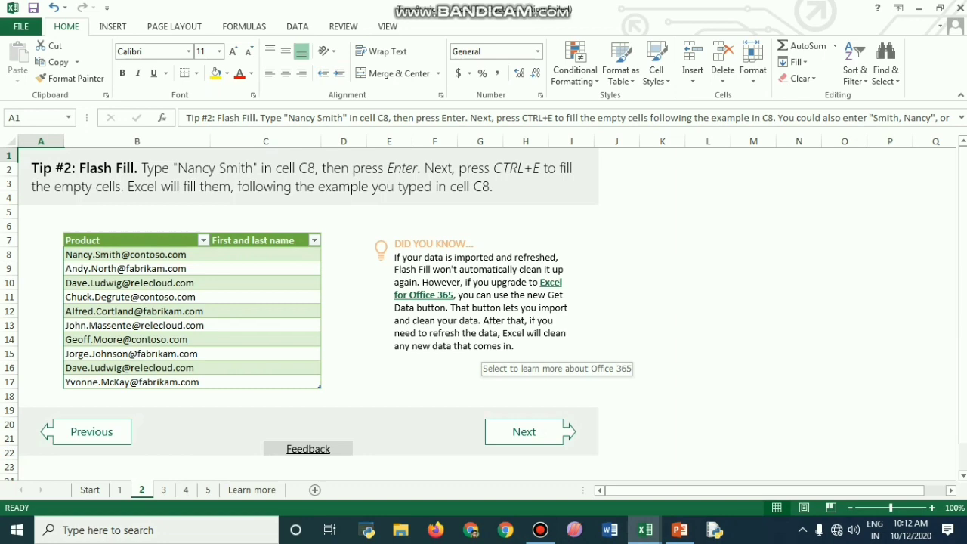
scroll(483, 309, "down", 1)
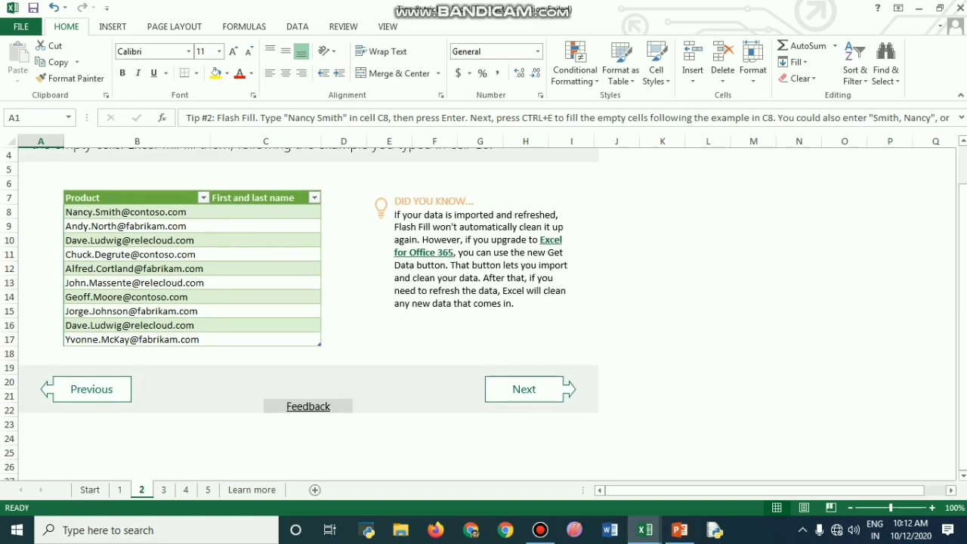
- View the Co-authoring tip on sheet 3 and the Tabular PivotTables tip on sheet 4
left_click(164, 490)
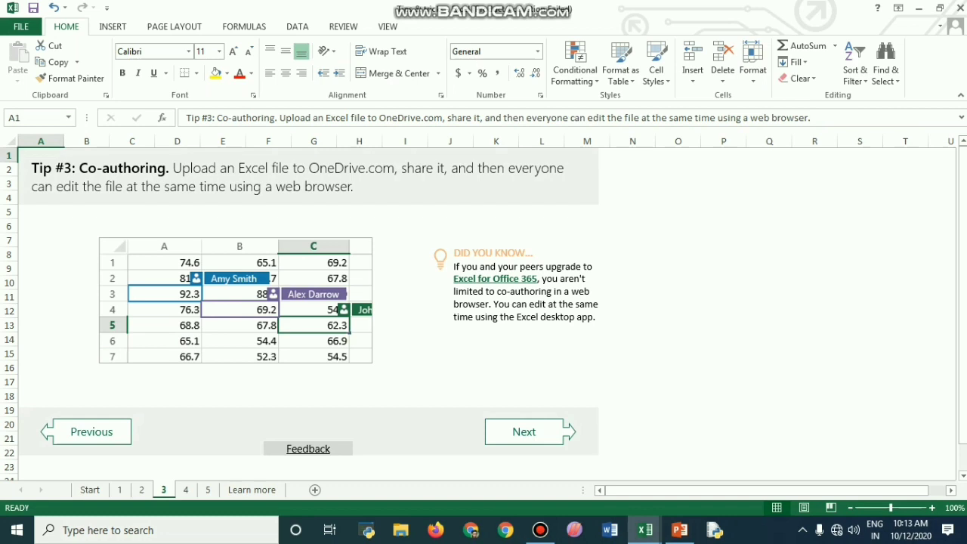
left_click(186, 490)
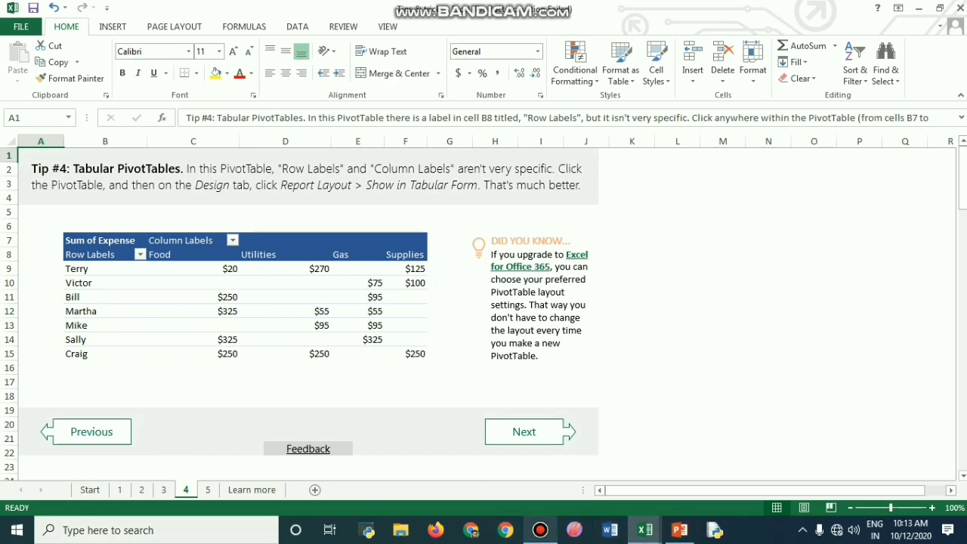
- Return to the Britannia Products workbook, show the sales table together with the practice questions, and inspect the formula in E5
mouse_move(645, 530)
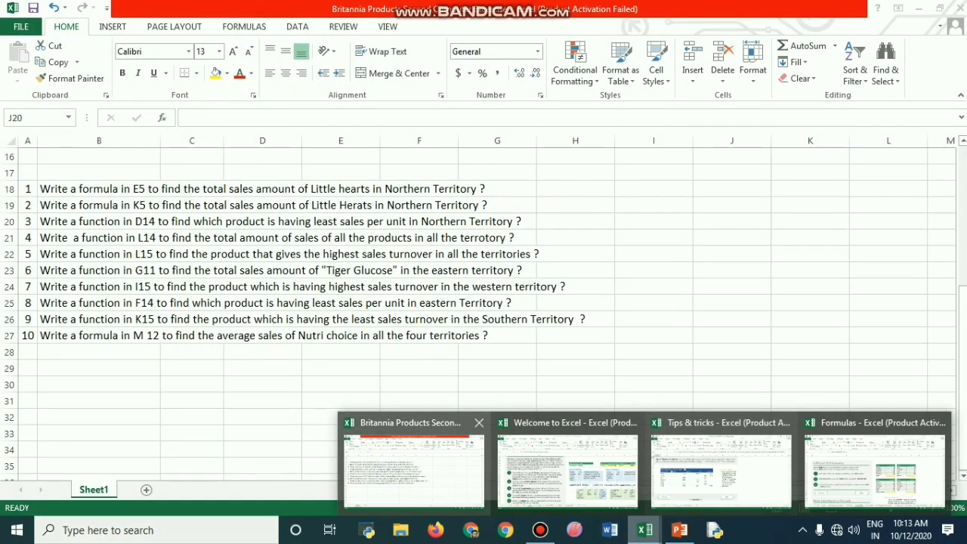
left_click(414, 465)
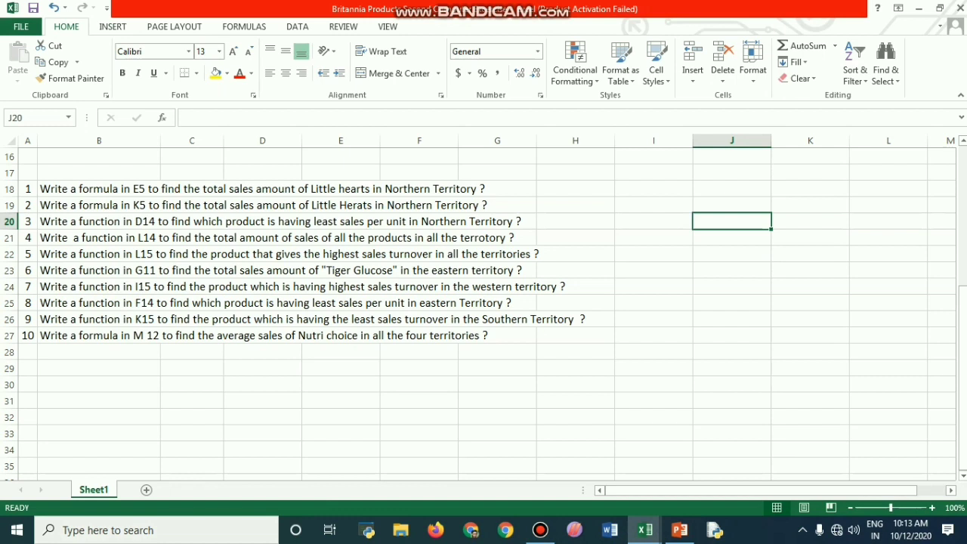
scroll(483, 310, "up", 5)
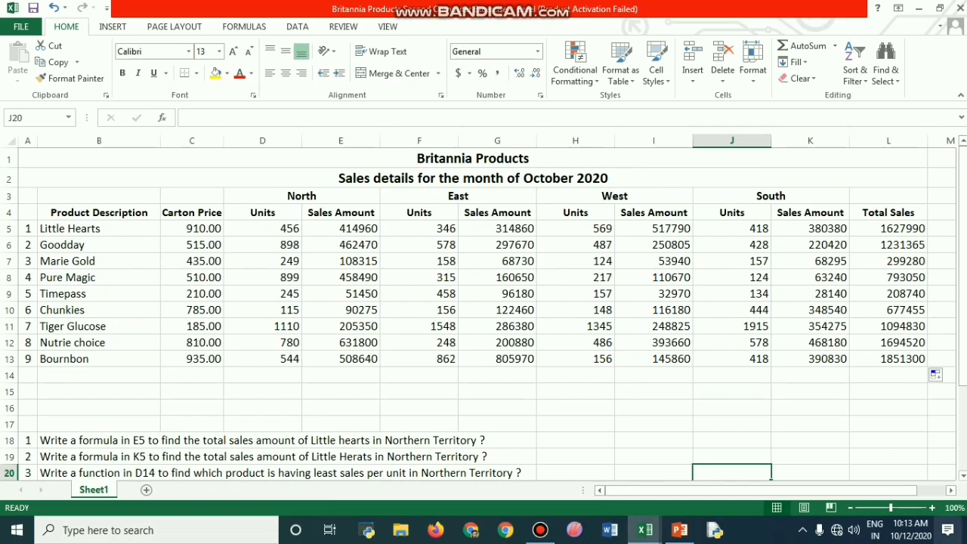
scroll(484, 310, "down", 2)
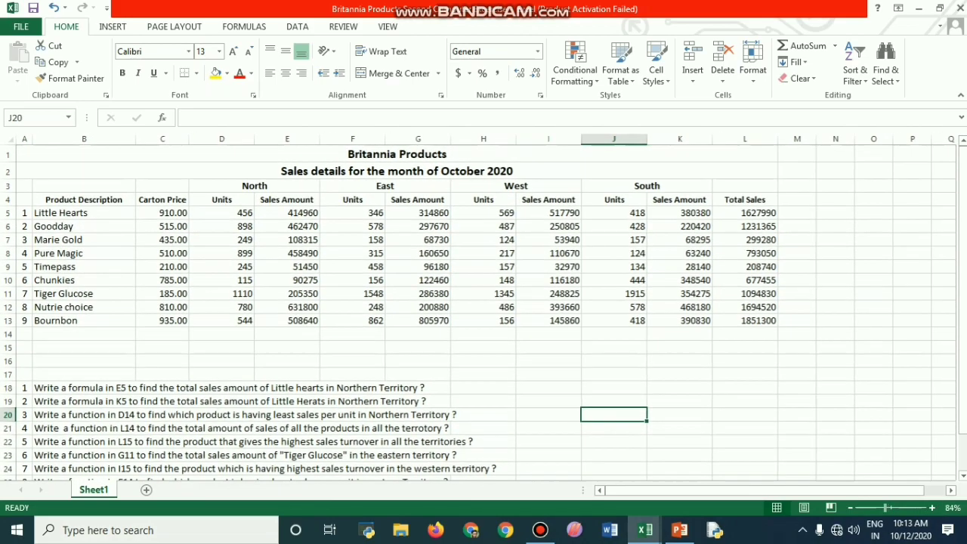
scroll(484, 310, "down", 2)
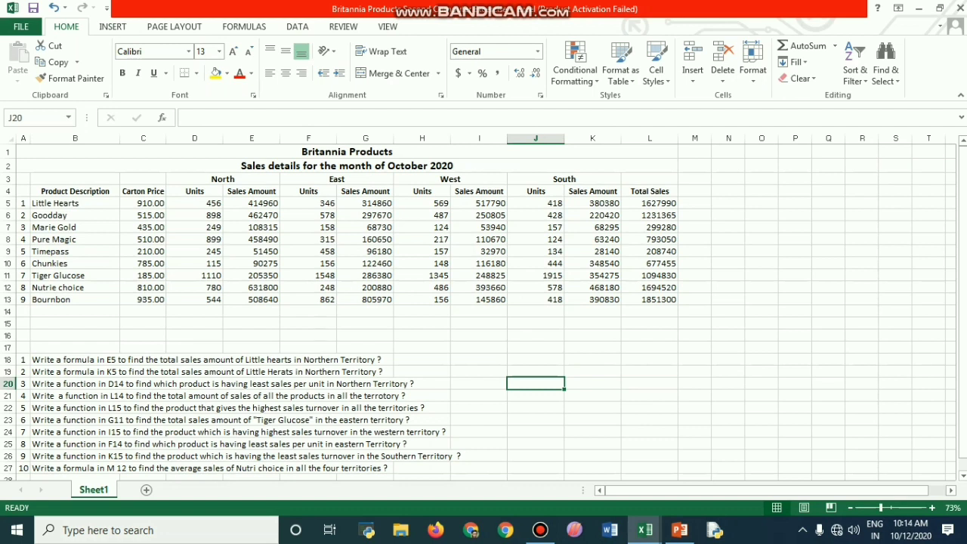
left_click(251, 203)
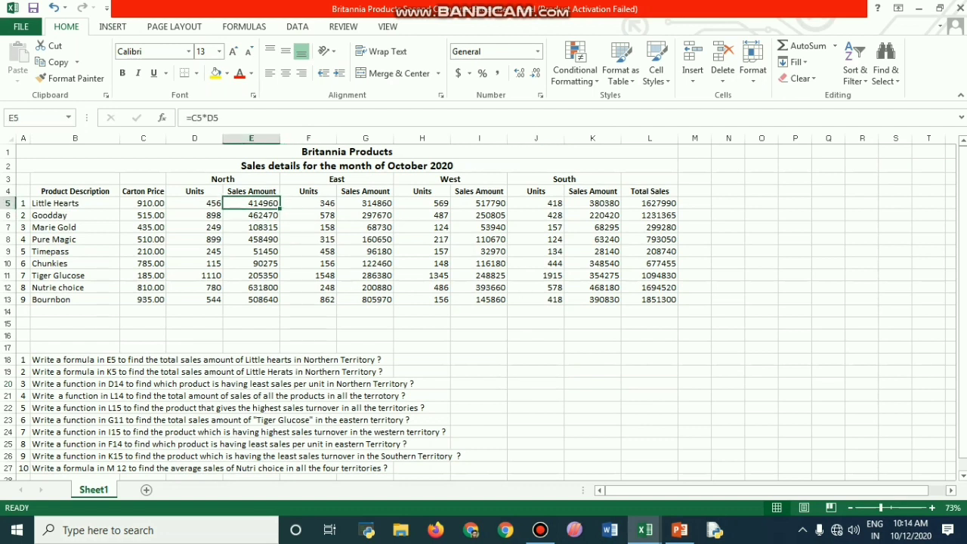